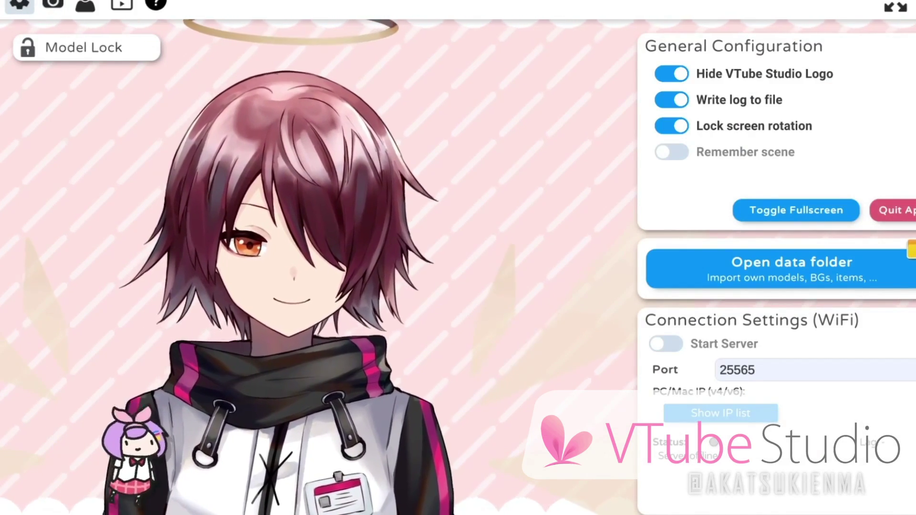
{"action": "double_click", "coordinate": [246, 239]}
{"action": "left_click_drag", "start_coordinate": [246, 239], "coordinate": [481, 219]}
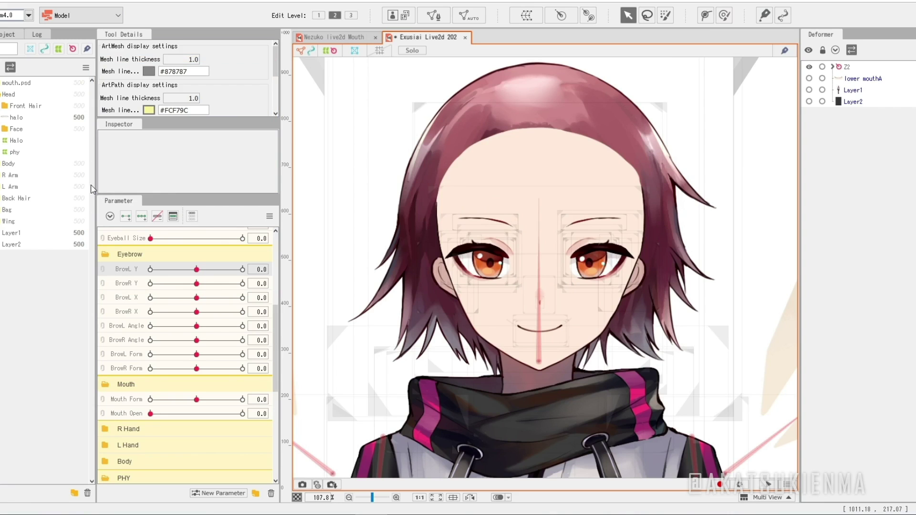
- Preview the finished model's left eyebrow motion by moving BrowL Y and BrowL X to 1.0 and back to 0
{"action": "left_click_drag", "start_coordinate": [197, 273], "coordinate": [302, 267]}
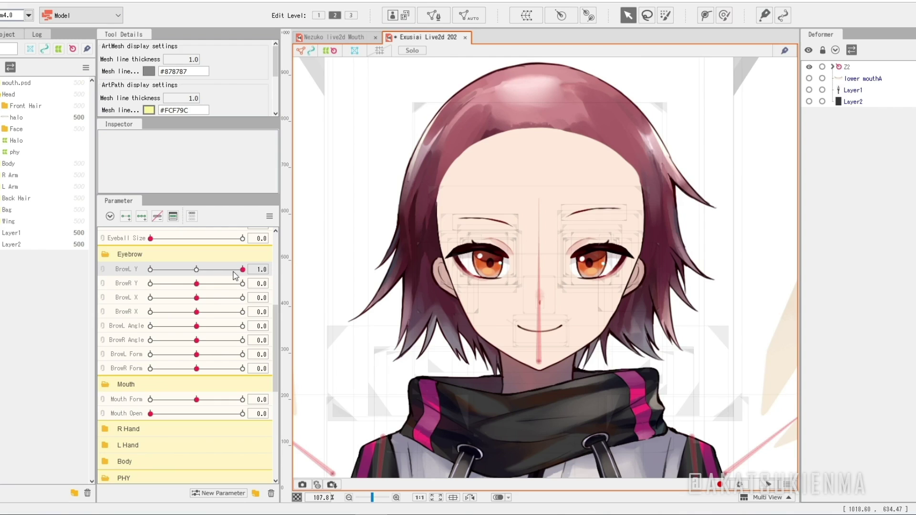
{"action": "left_click", "coordinate": [191, 272]}
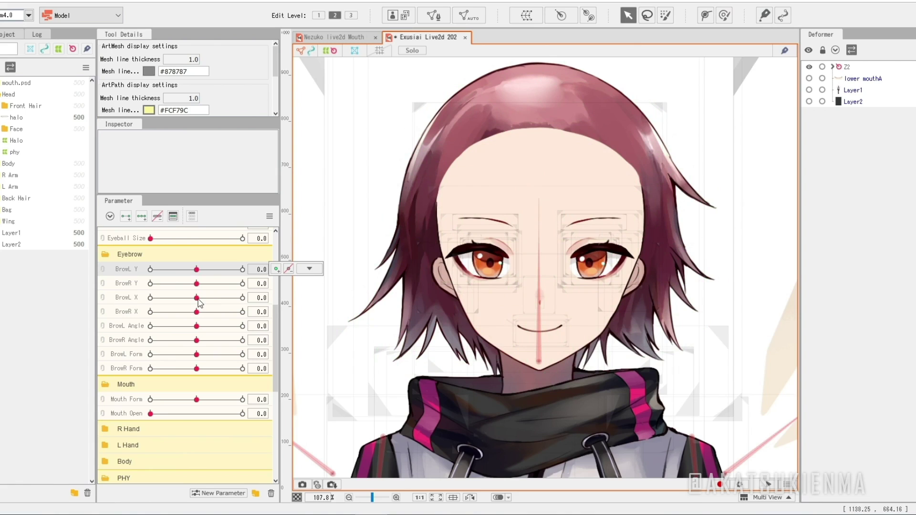
{"action": "left_click_drag", "start_coordinate": [197, 298], "coordinate": [382, 290]}
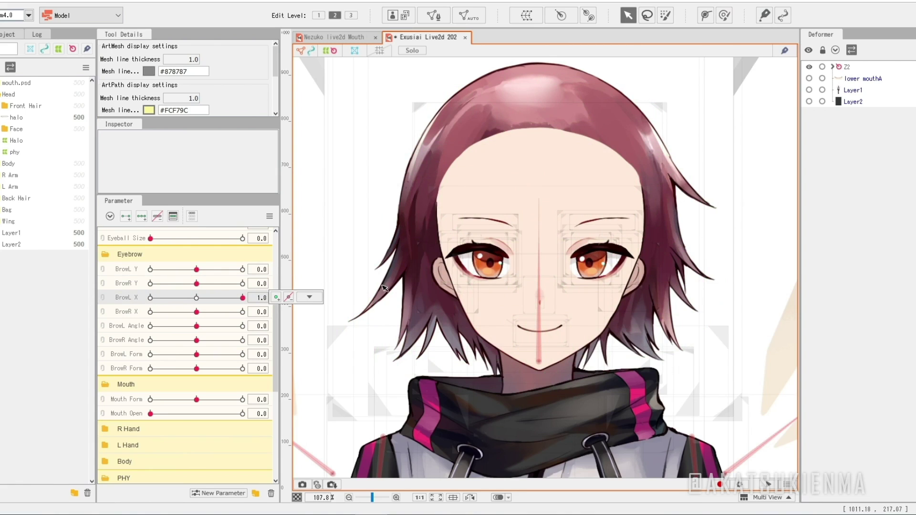
{"action": "left_click", "coordinate": [309, 296]}
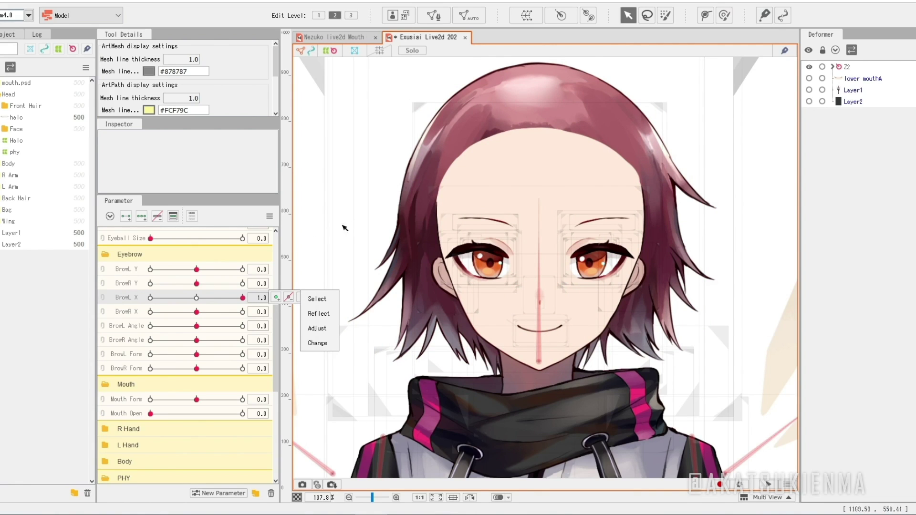
{"action": "left_click", "coordinate": [196, 300]}
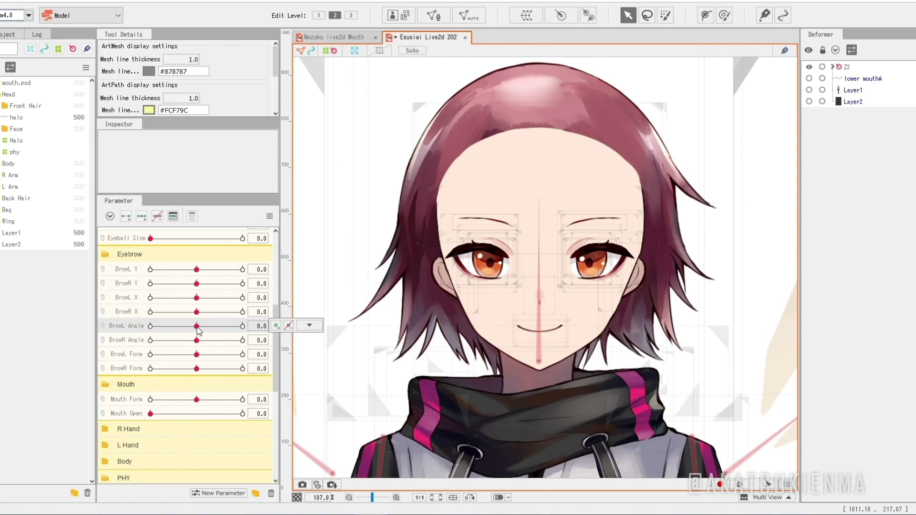
- Preview the left eyebrow's BrowL Angle and BrowL Form parameters across their ranges
{"action": "left_click_drag", "start_coordinate": [199, 329], "coordinate": [292, 337]}
{"action": "left_click", "coordinate": [196, 327]}
{"action": "left_click_drag", "start_coordinate": [195, 354], "coordinate": [199, 356]}
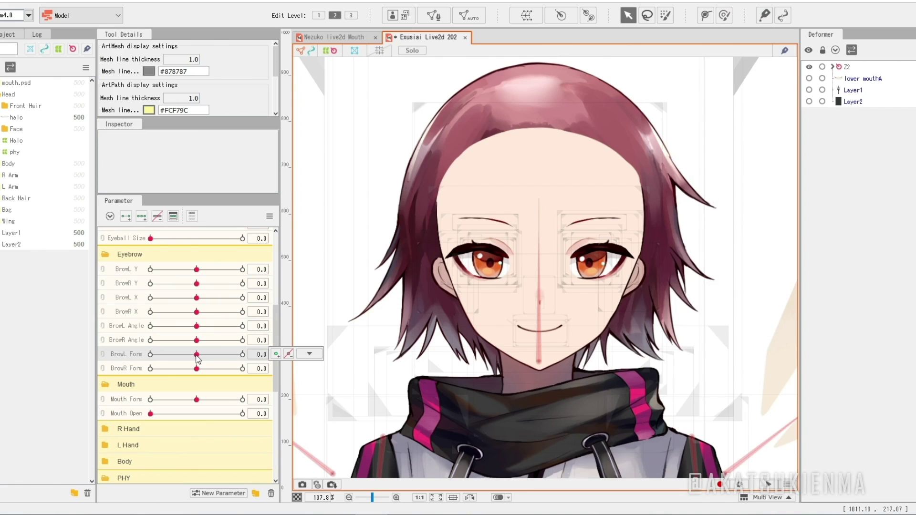
{"action": "left_click_drag", "start_coordinate": [196, 355], "coordinate": [100, 354]}
{"action": "left_click_drag", "start_coordinate": [152, 359], "coordinate": [264, 355]}
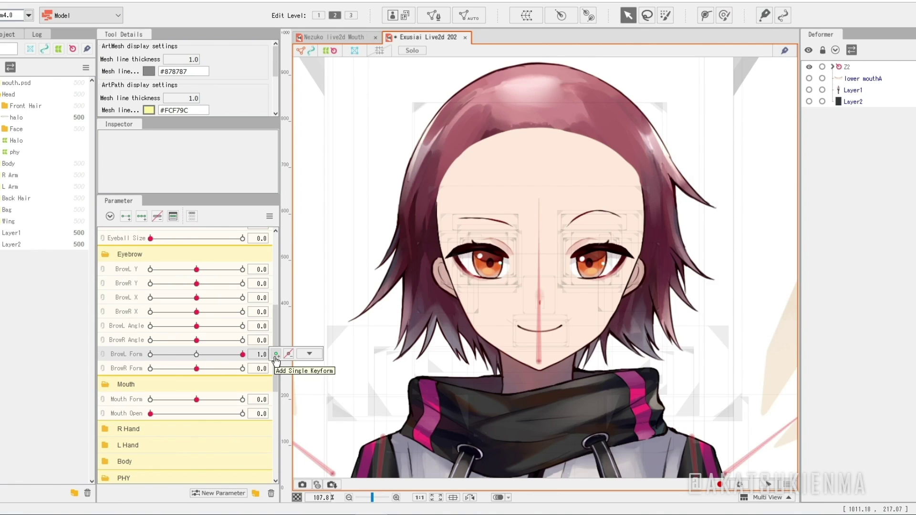
{"action": "left_click", "coordinate": [275, 355]}
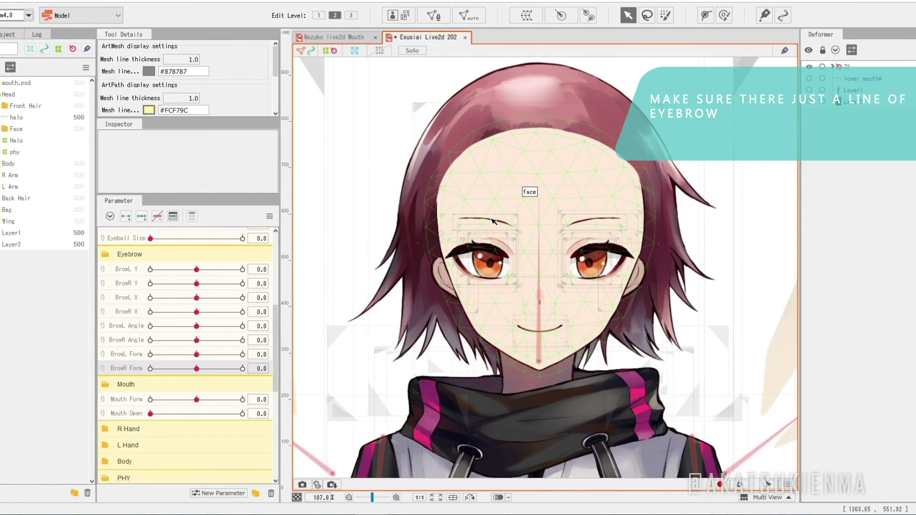
- Move the R Eye eyebrow off the face to inspect it as a separate line, and undo the move
{"action": "left_click", "coordinate": [491, 220]}
{"action": "left_click_drag", "start_coordinate": [492, 221], "coordinate": [333, 217]}
{"action": "left_click", "coordinate": [338, 210]}
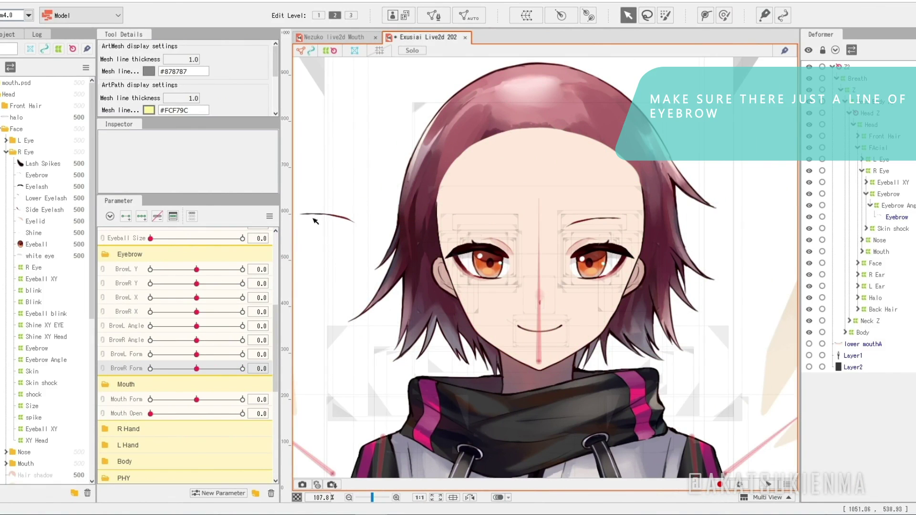
{"action": "scroll", "coordinate": [331, 233], "scroll_direction": "up", "scroll_amount": 4}
{"action": "scroll", "coordinate": [435, 234], "scroll_direction": "down", "scroll_amount": 2}
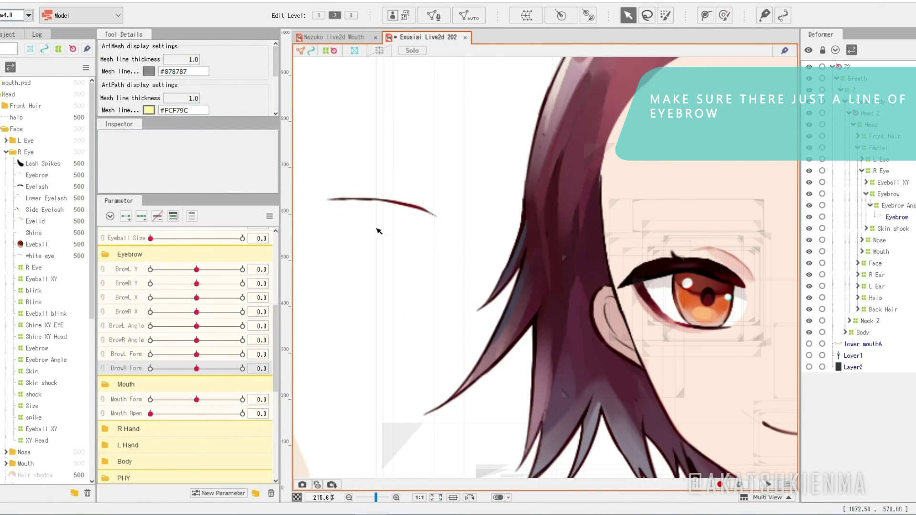
{"action": "key", "text": "ctrl+z"}
{"action": "key", "text": "ctrl+z"}
{"action": "scroll", "coordinate": [375, 225], "scroll_direction": "down", "scroll_amount": 2}
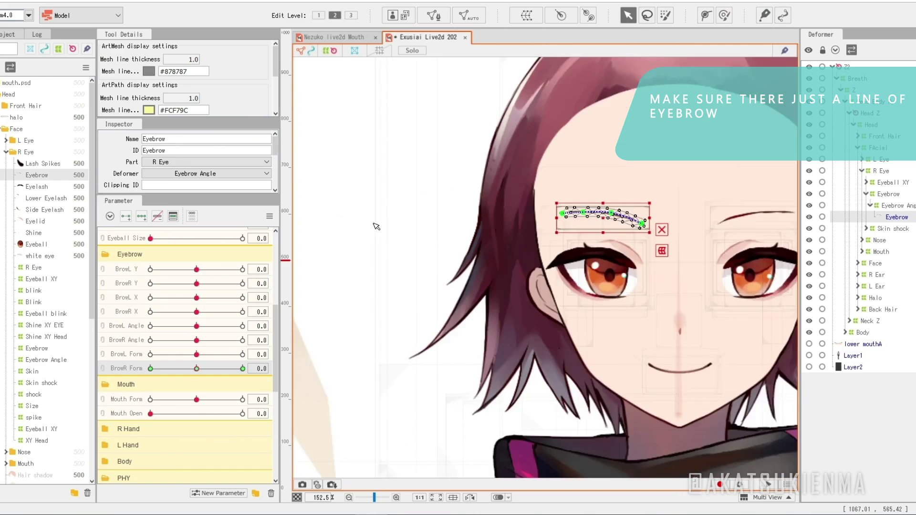
{"action": "left_click", "coordinate": [322, 213]}
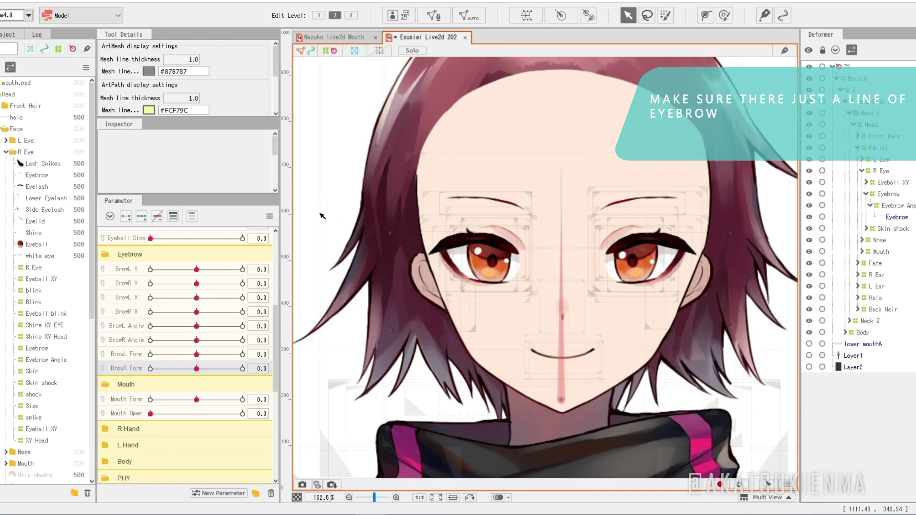
{"action": "scroll", "coordinate": [322, 216], "scroll_direction": "up", "scroll_amount": 2}
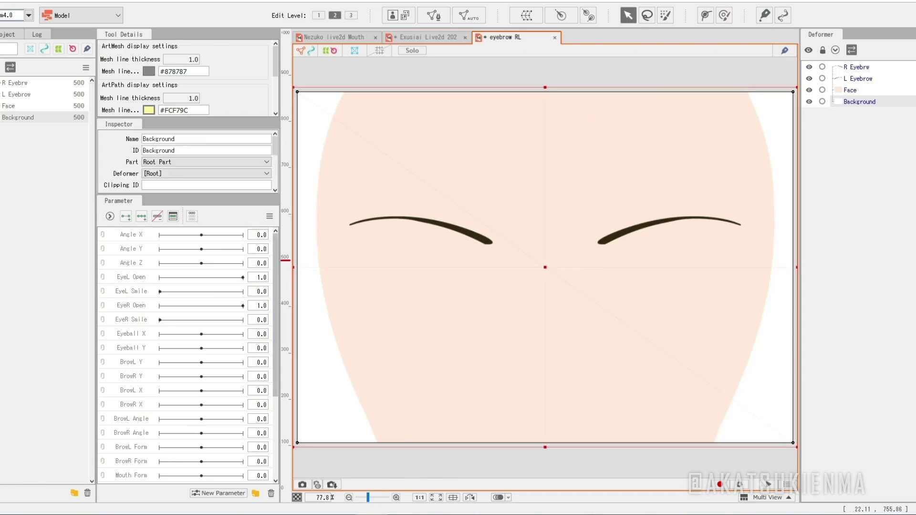
- Lock Face and Background, and create a warp deformer named Eyebrow L XY as parent of L Eyebrow in the eyebrow RL model
{"action": "left_click", "coordinate": [374, 400]}
{"action": "left_click", "coordinate": [430, 222]}
{"action": "left_click", "coordinate": [668, 220]}
{"action": "left_click", "coordinate": [526, 15]}
{"action": "triple_click", "coordinate": [561, 301]}
{"action": "type", "text": "Eyebrow L XY"}
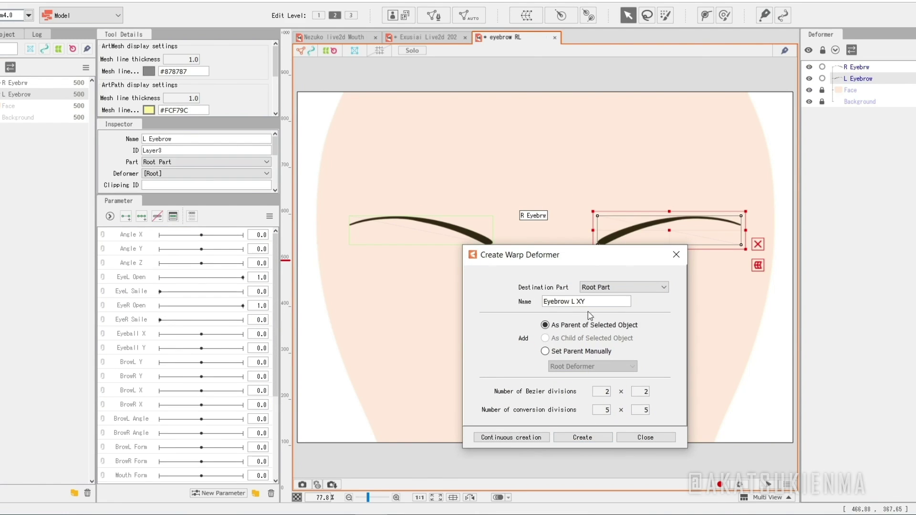
{"action": "left_click", "coordinate": [587, 438]}
- Group the brow parameters from BrowL Y to BrowR Form in a parameter folder named Eyebrow
{"action": "scroll", "coordinate": [142, 326], "scroll_direction": "down", "scroll_amount": 1}
{"action": "left_click", "coordinate": [137, 319]}
{"action": "left_click", "coordinate": [146, 420], "text": "shift"}
{"action": "left_click", "coordinate": [256, 493]}
{"action": "left_click", "coordinate": [145, 378]}
{"action": "scroll", "coordinate": [149, 381], "scroll_direction": "down", "scroll_amount": 1}
{"action": "left_click", "coordinate": [149, 434], "text": "shift"}
{"action": "left_click_drag", "start_coordinate": [146, 429], "coordinate": [129, 237]}
{"action": "left_click_drag", "start_coordinate": [129, 237], "coordinate": [123, 392]}
{"action": "double_click", "coordinate": [123, 393]}
{"action": "type", "text": "Eyebrow"}
{"action": "key", "text": "Return"}
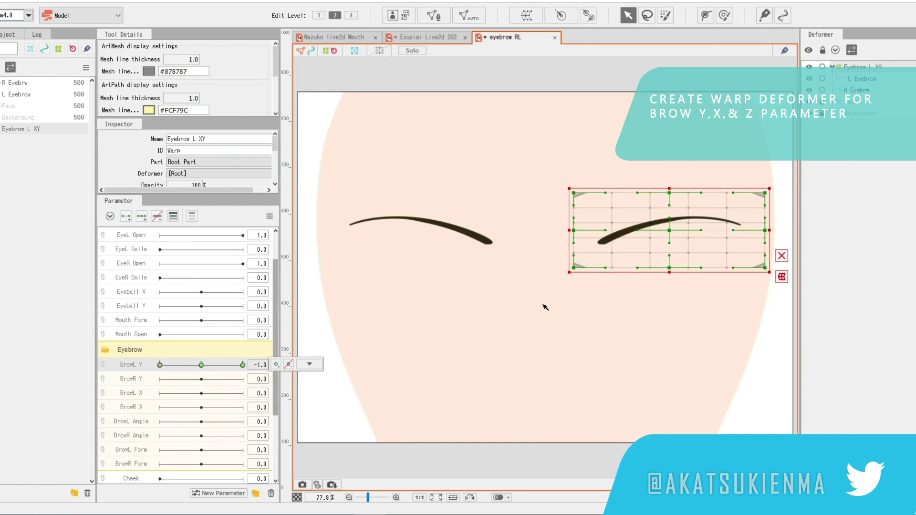
- Shift the Eyebrow L XY deformer vertically for the end keys of BrowL Y, and return the parameter to 0
{"action": "left_click", "coordinate": [201, 364]}
{"action": "left_click_drag", "start_coordinate": [669, 245], "coordinate": [668, 205]}
{"action": "left_click", "coordinate": [242, 364]}
{"action": "left_click_drag", "start_coordinate": [243, 365], "coordinate": [202, 365]}
- Add three BrowL X keys, shift the deformer right at 1 and left at -1, and generate four-cornered shapes with BrowL Y
{"action": "left_click", "coordinate": [131, 392]}
{"action": "left_click", "coordinate": [141, 216]}
{"action": "left_click", "coordinate": [242, 393]}
{"action": "left_click_drag", "start_coordinate": [669, 230], "coordinate": [696, 230]}
{"action": "left_click", "coordinate": [160, 394]}
{"action": "left_click_drag", "start_coordinate": [669, 230], "coordinate": [642, 231]}
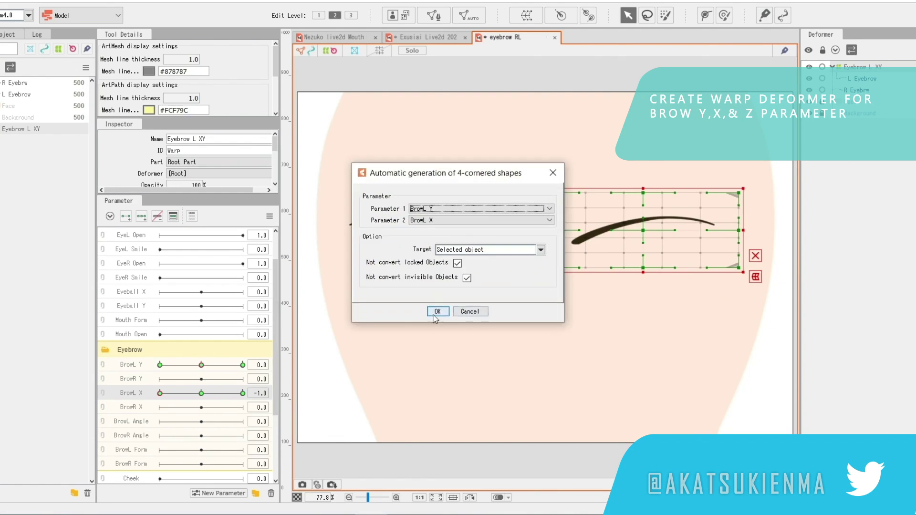
{"action": "left_click", "coordinate": [435, 312]}
- Create a warp deformer named Angle as parent of L Eyebrow, inside Eyebrow L XY
{"action": "left_click", "coordinate": [859, 79]}
{"action": "left_click", "coordinate": [526, 15]}
{"action": "type", "text": "Angle"}
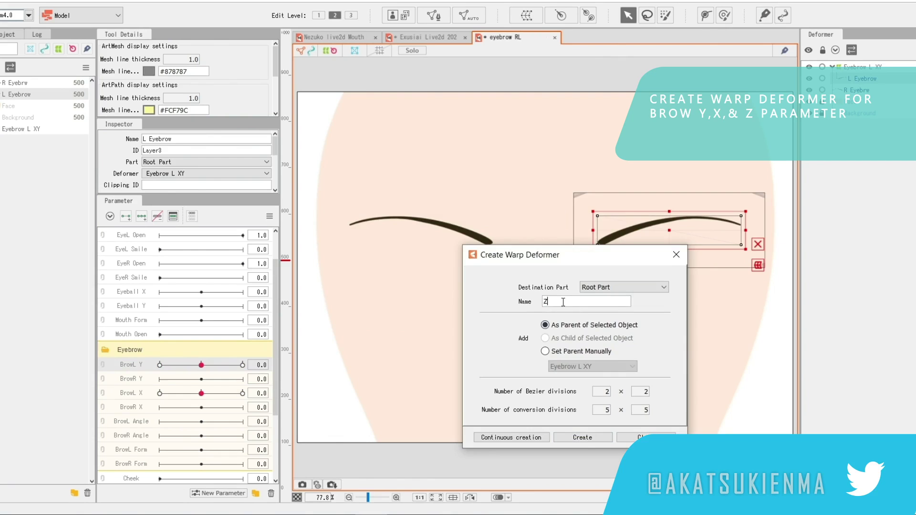
{"action": "left_click", "coordinate": [581, 440]}
- Add three BrowL Angle keys and rotate the Angle deformer for the parameter's end values, returning it to 0
{"action": "left_click", "coordinate": [131, 421]}
{"action": "left_click", "coordinate": [141, 216]}
{"action": "left_click", "coordinate": [159, 421]}
{"action": "left_click_drag", "start_coordinate": [769, 229], "coordinate": [773, 196]}
{"action": "left_click", "coordinate": [242, 421]}
{"action": "mouse_move", "coordinate": [243, 421]}
{"action": "left_mouse_down"}
{"action": "mouse_move", "coordinate": [88, 423]}
{"action": "mouse_move", "coordinate": [202, 421]}
{"action": "left_mouse_up"}
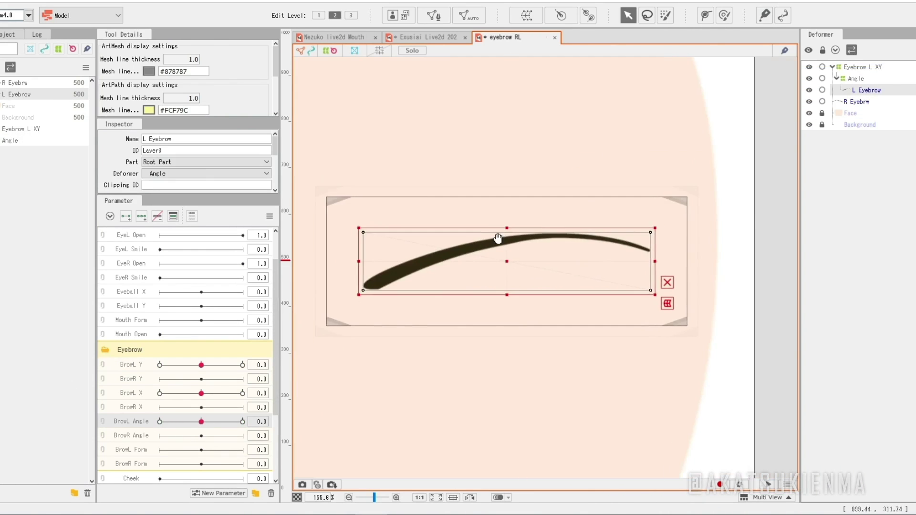
- Open the L Eyebrow mesh for manual editing and erase its existing mesh
{"action": "left_click", "coordinate": [434, 15]}
{"action": "left_click", "coordinate": [186, 54]}
{"action": "left_click_drag", "start_coordinate": [327, 174], "coordinate": [437, 243]}
{"action": "scroll", "coordinate": [351, 281], "scroll_direction": "up", "scroll_amount": 1}
- Build a new L Eyebrow mesh with vertices along its centre line and around its outline, auto-connect them and apply the mesh
{"action": "left_click", "coordinate": [149, 54]}
{"action": "left_click", "coordinate": [361, 293]}
{"action": "left_click", "coordinate": [394, 277]}
{"action": "left_click", "coordinate": [423, 264]}
{"action": "left_click", "coordinate": [460, 250]}
{"action": "mouse_move", "coordinate": [733, 244]}
{"action": "left_mouse_down"}
{"action": "mouse_move", "coordinate": [564, 242]}
{"action": "mouse_move", "coordinate": [491, 271]}
{"action": "left_mouse_up"}
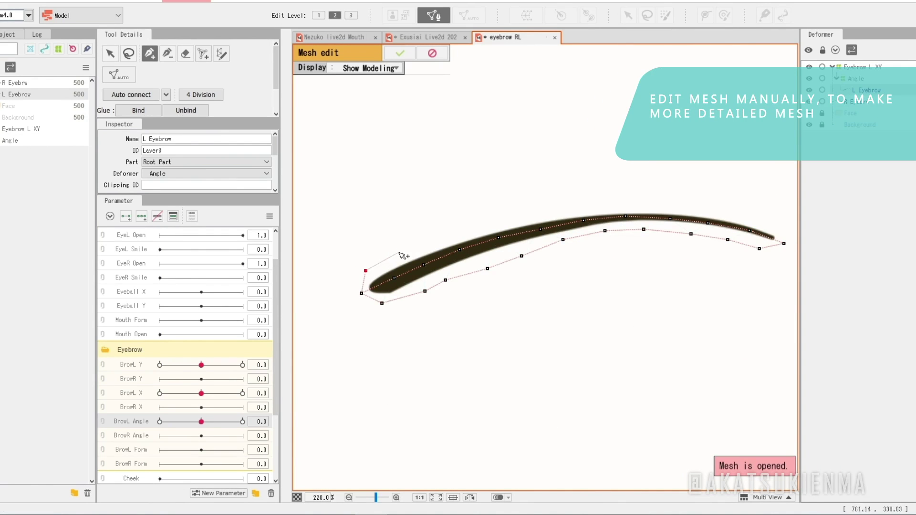
{"action": "left_click", "coordinate": [453, 277]}
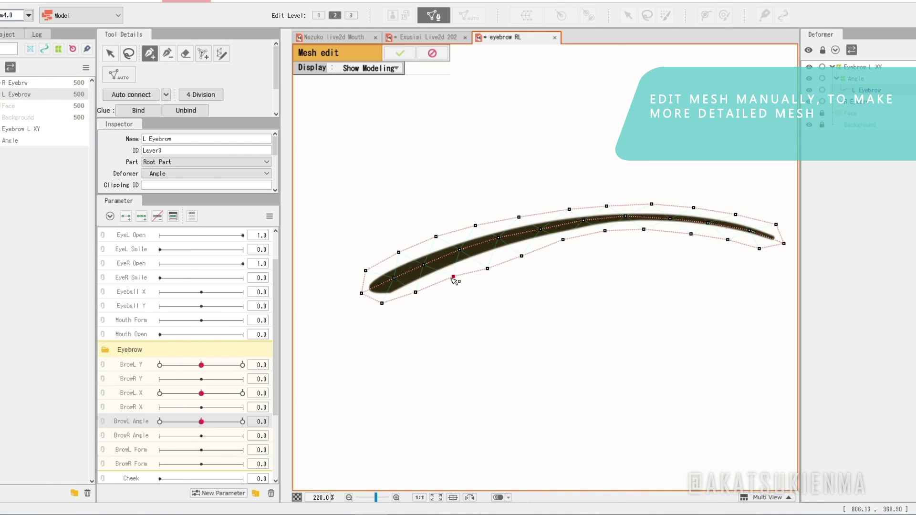
{"action": "left_click", "coordinate": [130, 94]}
{"action": "left_click", "coordinate": [400, 53]}
- Lay a five-point deform path along the L Eyebrow from its thick inner end to just past its thin tip
{"action": "scroll", "coordinate": [445, 153], "scroll_direction": "down", "scroll_amount": 3}
{"action": "left_click", "coordinate": [705, 15]}
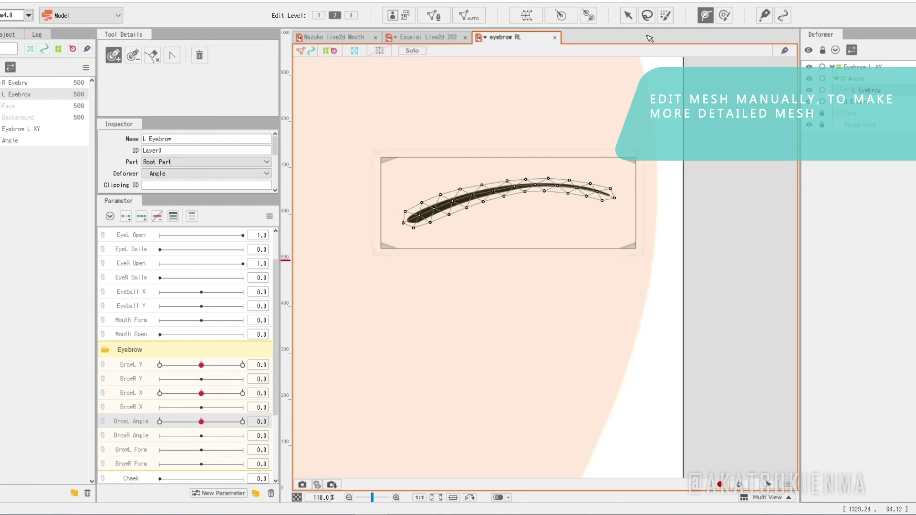
{"action": "left_click", "coordinate": [399, 222]}
{"action": "left_click", "coordinate": [446, 207]}
{"action": "left_click", "coordinate": [509, 186]}
{"action": "left_click", "coordinate": [575, 187]}
{"action": "left_click", "coordinate": [631, 205]}
{"action": "key", "text": "v"}
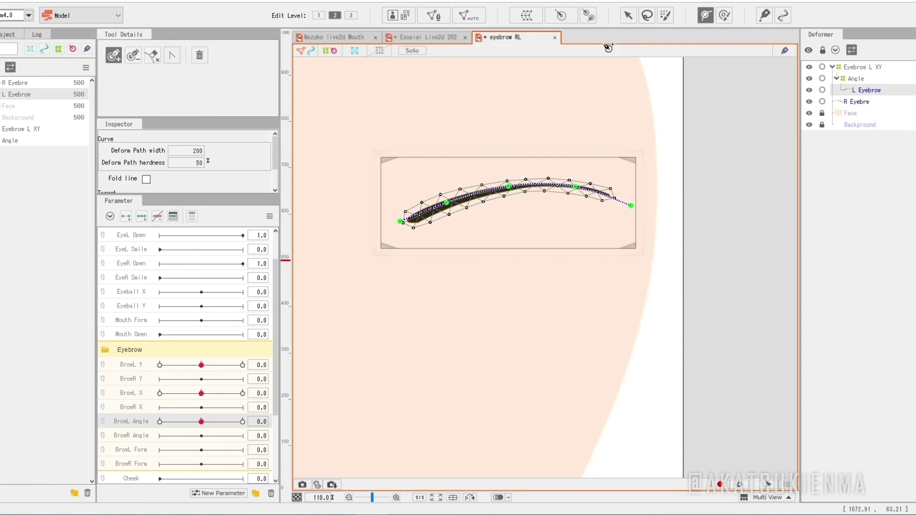
- Add three BrowL Form keys and bend the L Eyebrow with its deform path into a sagging curve at -1 and a raised arch
{"action": "left_click", "coordinate": [136, 449]}
{"action": "left_click", "coordinate": [141, 216]}
{"action": "left_click_drag", "start_coordinate": [201, 450], "coordinate": [159, 450]}
{"action": "left_click_drag", "start_coordinate": [447, 203], "coordinate": [501, 241]}
{"action": "left_click_drag", "start_coordinate": [564, 200], "coordinate": [561, 237]}
{"action": "left_click_drag", "start_coordinate": [631, 200], "coordinate": [627, 230]}
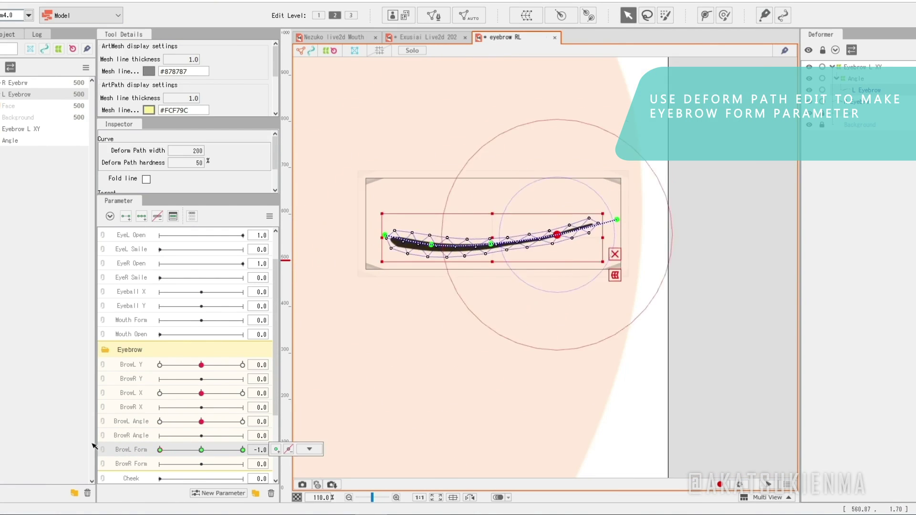
{"action": "left_click_drag", "start_coordinate": [496, 202], "coordinate": [494, 179]}
{"action": "right_click", "coordinate": [269, 444]}
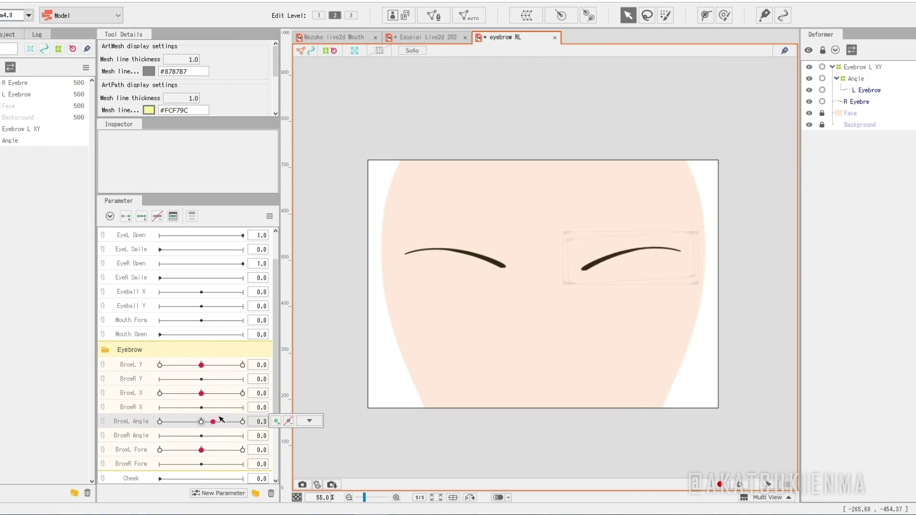
{"action": "left_click", "coordinate": [222, 394]}
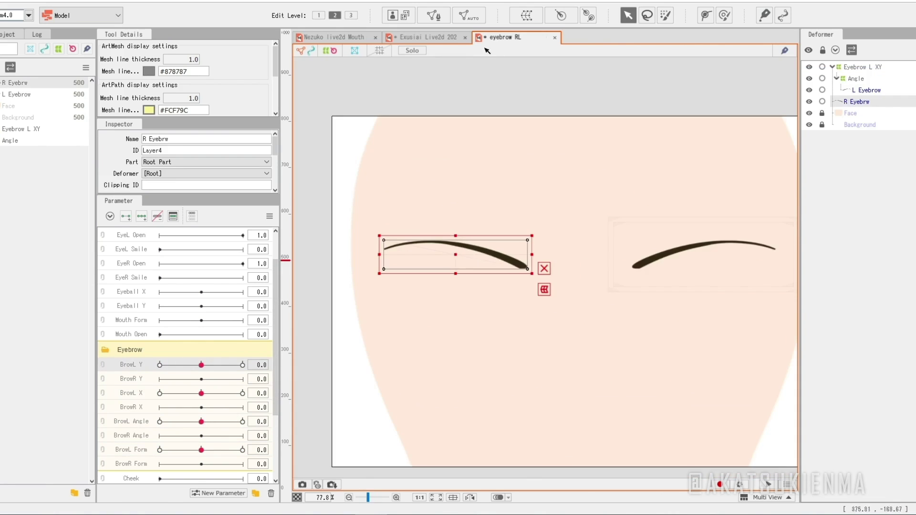
- Create a warp deformer named Eyebrow Y as parent of R Eyebrw and enlarge it around the brow
{"action": "left_click", "coordinate": [526, 15]}
{"action": "type", "text": "Eyebrow Y"}
{"action": "left_click", "coordinate": [582, 436]}
{"action": "left_click_drag", "start_coordinate": [538, 275], "coordinate": [551, 298]}
- Key the R brow's deformer on BrowR Y and BrowR X, matching its vertical and sideways shifts to the L brow
{"action": "left_click", "coordinate": [181, 379]}
{"action": "left_click", "coordinate": [141, 216]}
{"action": "left_click", "coordinate": [160, 365]}
{"action": "left_click", "coordinate": [160, 379]}
{"action": "left_click_drag", "start_coordinate": [459, 257], "coordinate": [462, 215]}
{"action": "left_click", "coordinate": [242, 379]}
{"action": "left_click", "coordinate": [242, 364]}
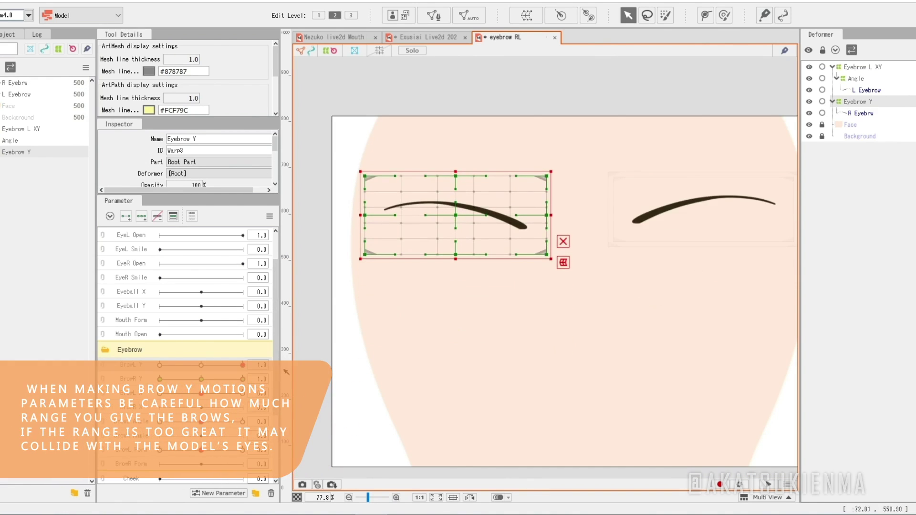
{"action": "left_click", "coordinate": [160, 364]}
{"action": "left_click", "coordinate": [202, 364]}
{"action": "left_click_drag", "start_coordinate": [243, 379], "coordinate": [201, 382]}
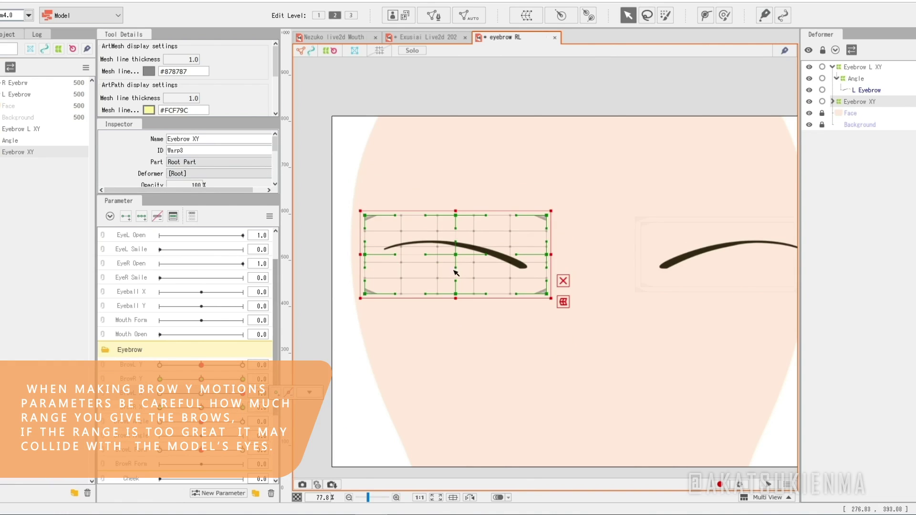
{"action": "mouse_move", "coordinate": [201, 408]}
{"action": "left_mouse_down"}
{"action": "mouse_move", "coordinate": [160, 407]}
{"action": "mouse_move", "coordinate": [201, 408]}
{"action": "left_mouse_up"}
{"action": "left_click", "coordinate": [160, 393]}
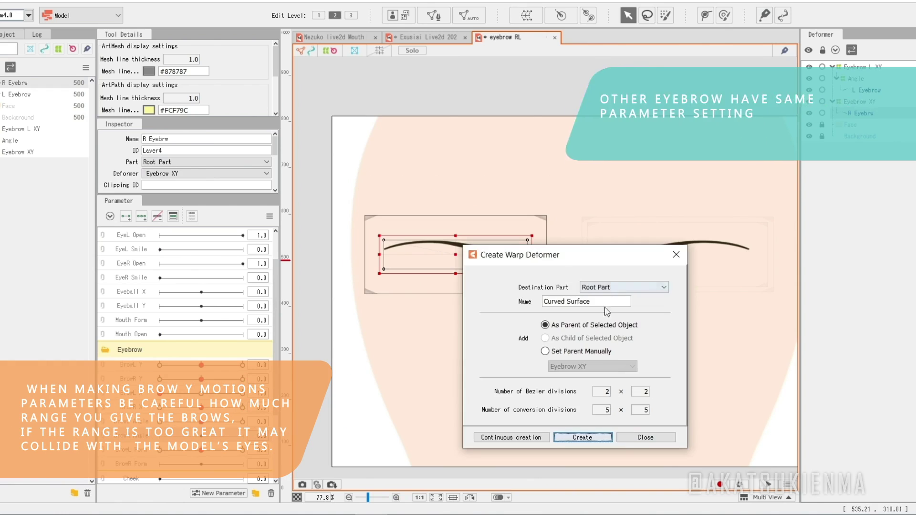
- Create a warp deformer named Angle over R Eyebrw and key its rotation on BrowR Angle to match the L brow
{"action": "type", "text": "Angle"}
{"action": "key", "text": "Return"}
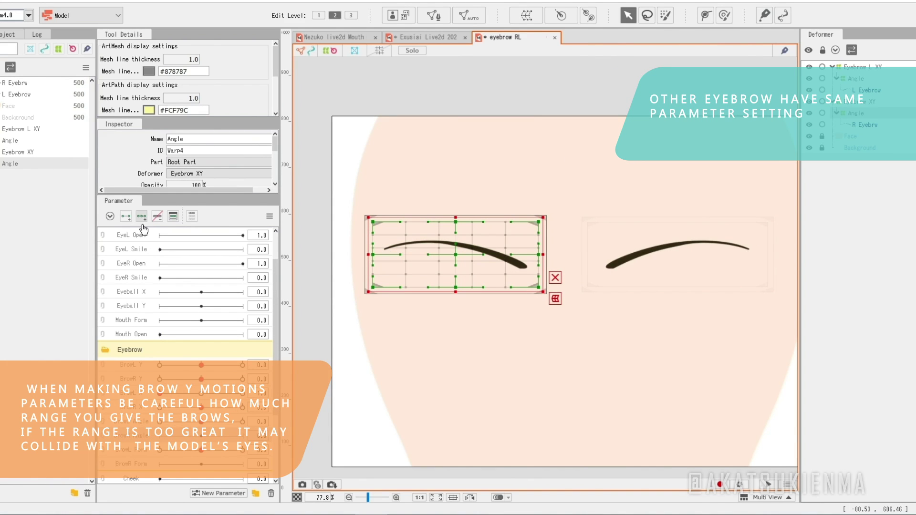
{"action": "left_click_drag", "start_coordinate": [202, 421], "coordinate": [160, 422]}
{"action": "left_click", "coordinate": [160, 436]}
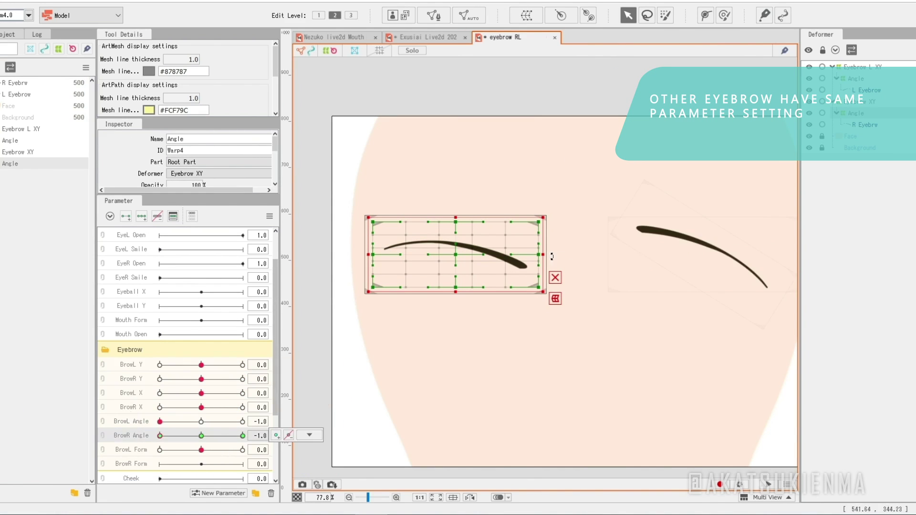
{"action": "left_click_drag", "start_coordinate": [550, 256], "coordinate": [539, 208]}
{"action": "left_click", "coordinate": [201, 421]}
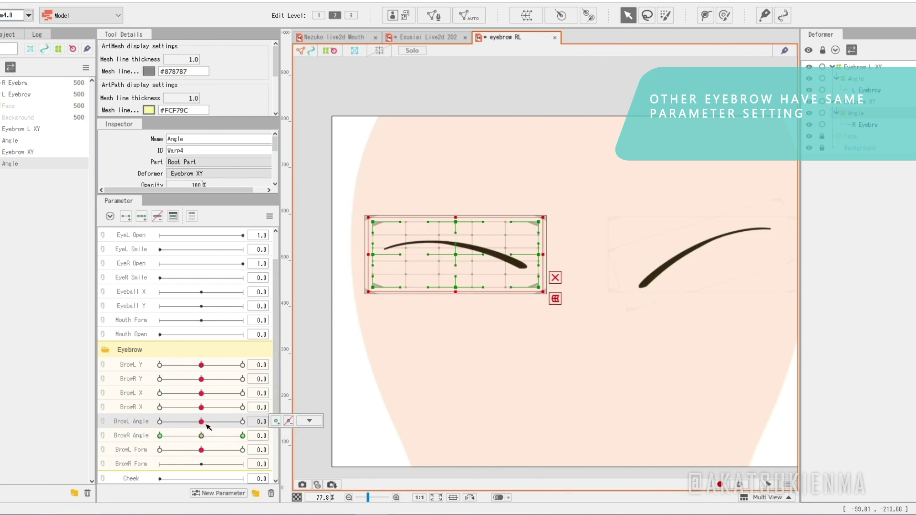
- Open the R Eyebrw mesh for manual editing and erase its existing mesh
{"action": "scroll", "coordinate": [470, 219], "scroll_direction": "up", "scroll_amount": 3}
{"action": "left_click", "coordinate": [562, 305]}
{"action": "scroll", "coordinate": [562, 304], "scroll_direction": "down", "scroll_amount": 2}
{"action": "key", "text": "ctrl+e"}
{"action": "scroll", "coordinate": [463, 289], "scroll_direction": "up", "scroll_amount": 3}
{"action": "left_click", "coordinate": [186, 53]}
{"action": "left_click", "coordinate": [427, 288]}
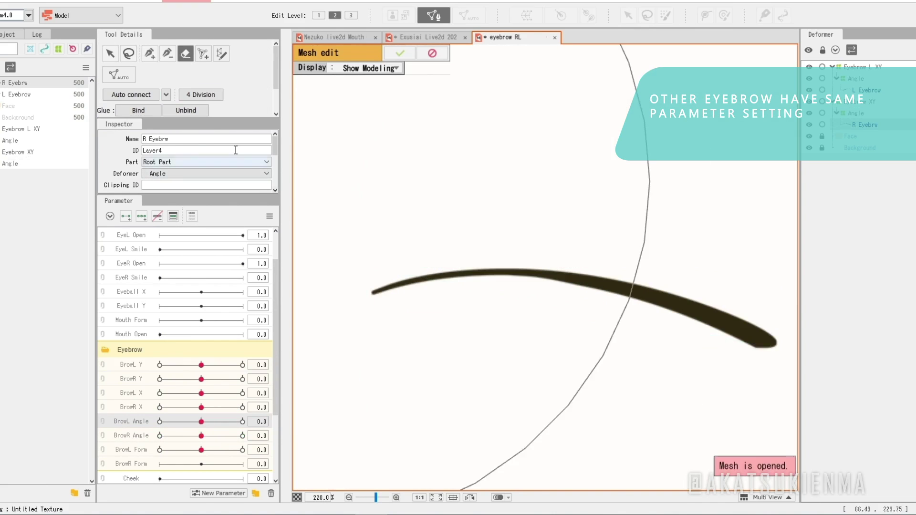
- Draw a new mesh for the R Eyebrw with points along its center line and around its outline, and apply the mesh edit
{"action": "left_click", "coordinate": [149, 53]}
{"action": "left_click_drag", "start_coordinate": [369, 297], "coordinate": [307, 235]}
{"action": "mouse_move", "coordinate": [561, 232]}
{"action": "left_mouse_down"}
{"action": "mouse_move", "coordinate": [723, 292]}
{"action": "mouse_move", "coordinate": [669, 240]}
{"action": "mouse_move", "coordinate": [567, 210]}
{"action": "mouse_move", "coordinate": [447, 201]}
{"action": "left_mouse_up"}
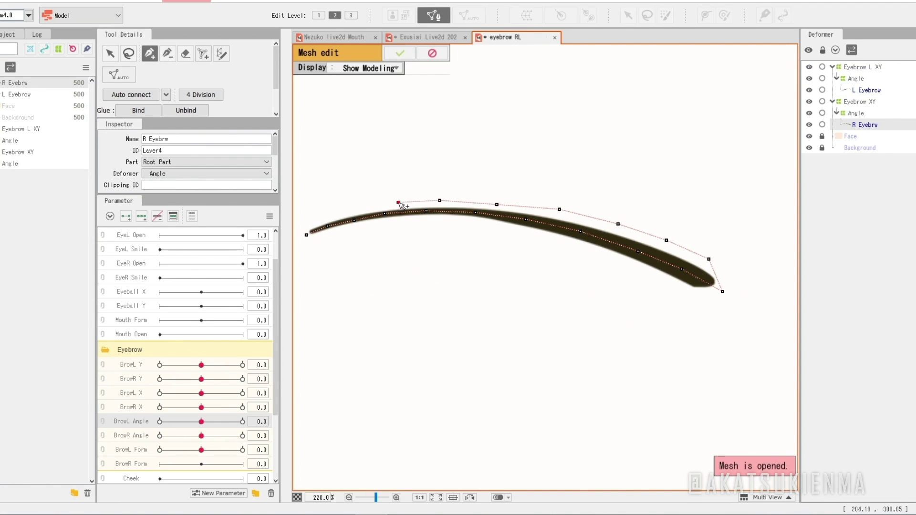
{"action": "left_click_drag", "start_coordinate": [314, 243], "coordinate": [406, 227]}
{"action": "left_click_drag", "start_coordinate": [602, 258], "coordinate": [734, 298]}
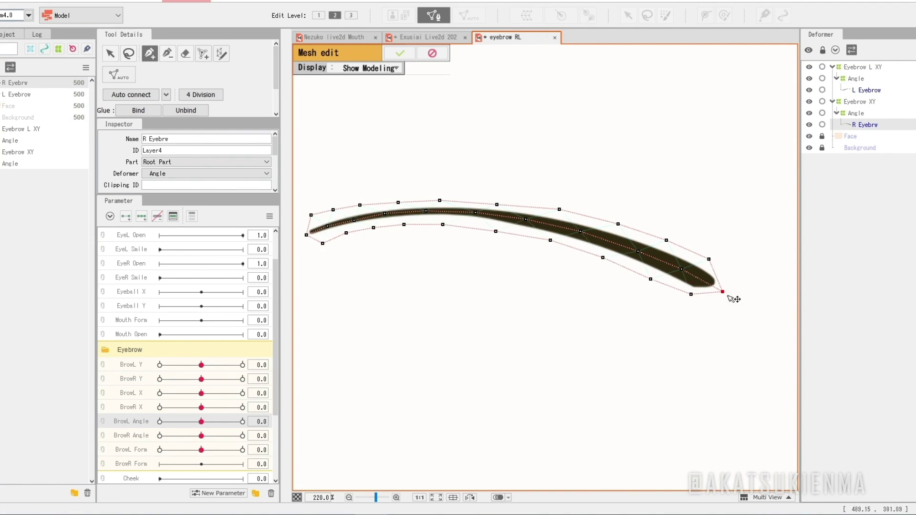
{"action": "left_click", "coordinate": [426, 50]}
{"action": "scroll", "coordinate": [468, 193], "scroll_direction": "down", "scroll_amount": 3}
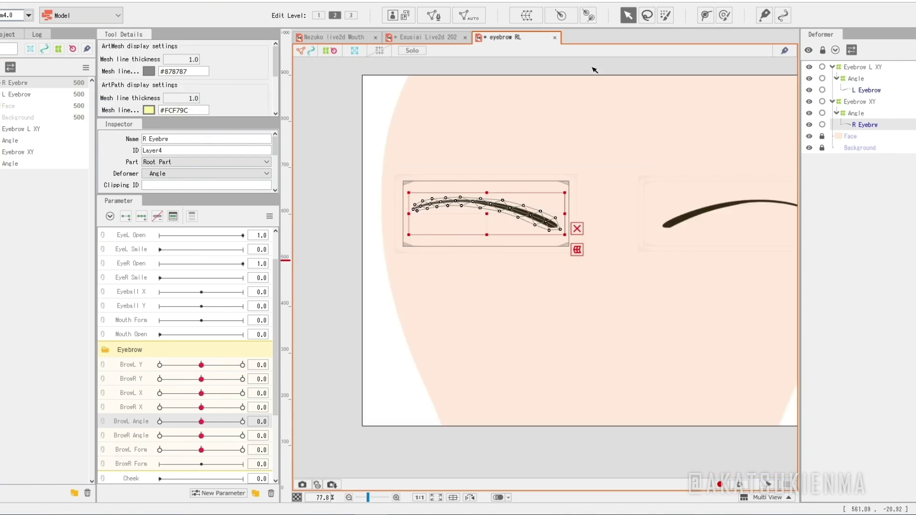
- Place deform path points along the R Eyebrw from its thin outer end to its thick inner end
{"action": "scroll", "coordinate": [582, 67], "scroll_direction": "up", "scroll_amount": 1}
{"action": "left_click", "coordinate": [705, 15]}
{"action": "left_click", "coordinate": [353, 260]}
{"action": "left_click", "coordinate": [392, 248]}
{"action": "left_click", "coordinate": [449, 251]}
{"action": "left_click", "coordinate": [513, 265]}
- Add three keys to BrowR Form and pull the R brow's deform path points down to shape its -1 form
{"action": "left_click", "coordinate": [131, 464]}
{"action": "left_click", "coordinate": [141, 216]}
{"action": "scroll", "coordinate": [203, 423], "scroll_direction": "down", "scroll_amount": 1}
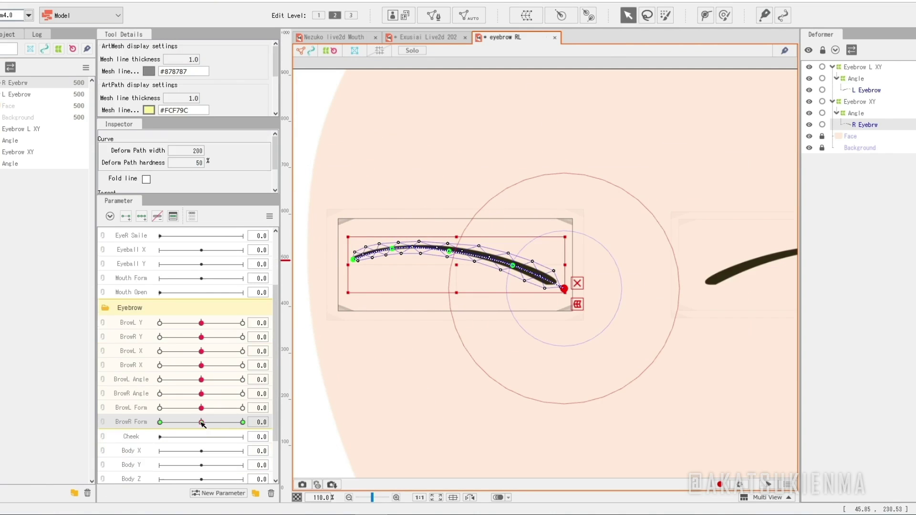
{"action": "left_click_drag", "start_coordinate": [201, 422], "coordinate": [159, 422]}
{"action": "left_click_drag", "start_coordinate": [201, 408], "coordinate": [90, 399]}
{"action": "left_click_drag", "start_coordinate": [458, 231], "coordinate": [409, 278]}
{"action": "left_click_drag", "start_coordinate": [464, 312], "coordinate": [466, 338]}
{"action": "left_click_drag", "start_coordinate": [401, 300], "coordinate": [401, 338]}
{"action": "left_click_drag", "start_coordinate": [343, 297], "coordinate": [342, 326]}
{"action": "left_click_drag", "start_coordinate": [463, 336], "coordinate": [466, 343]}
{"action": "scroll", "coordinate": [450, 340], "scroll_direction": "down", "scroll_amount": 2}
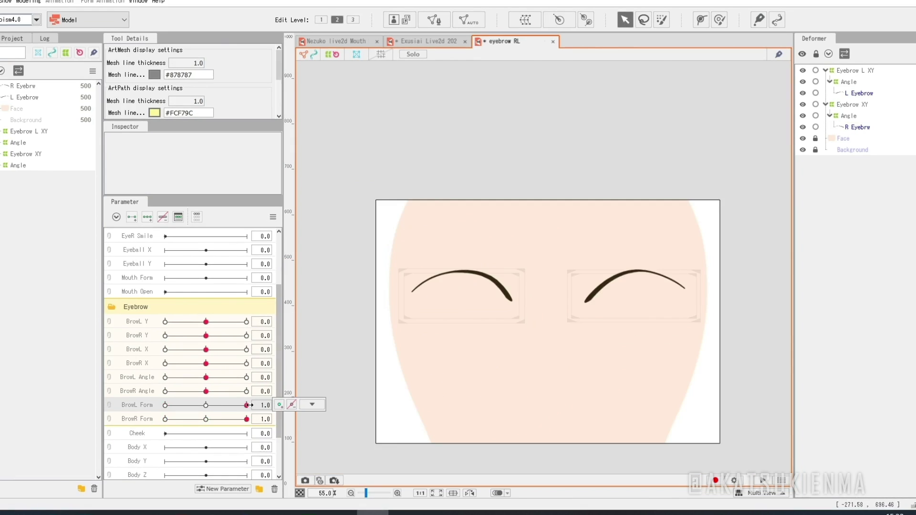
- Set BrowL Form and BrowR Form to -1.0 and fine-tune the R brow's curve to match the L brow
{"action": "left_click_drag", "start_coordinate": [248, 405], "coordinate": [88, 403]}
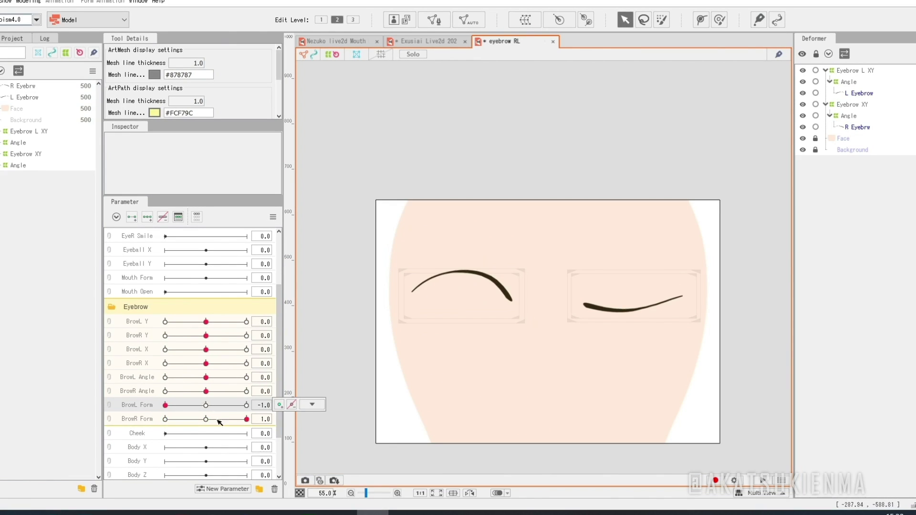
{"action": "left_click_drag", "start_coordinate": [219, 422], "coordinate": [258, 421]}
{"action": "scroll", "coordinate": [431, 300], "scroll_direction": "up", "scroll_amount": 6}
{"action": "left_click", "coordinate": [523, 350]}
{"action": "left_click_drag", "start_coordinate": [565, 361], "coordinate": [564, 368]}
{"action": "scroll", "coordinate": [421, 326], "scroll_direction": "down", "scroll_amount": 8}
{"action": "left_click", "coordinate": [323, 266]}
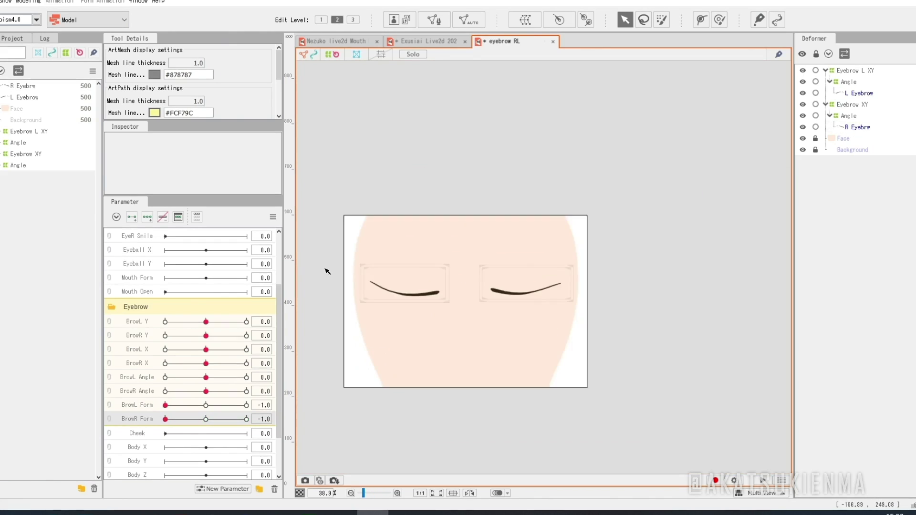
- Preview the rigged brows with Form and X at 1.0, Angle at 0.7, BrowL Y at -1.0 and BrowR Y at -0.3
{"action": "left_click", "coordinate": [246, 419]}
{"action": "left_click_drag", "start_coordinate": [209, 407], "coordinate": [247, 405]}
{"action": "left_click_drag", "start_coordinate": [206, 323], "coordinate": [193, 340]}
{"action": "left_click_drag", "start_coordinate": [206, 349], "coordinate": [247, 349]}
{"action": "left_click", "coordinate": [246, 363]}
{"action": "left_click", "coordinate": [235, 378]}
{"action": "left_click", "coordinate": [233, 391]}
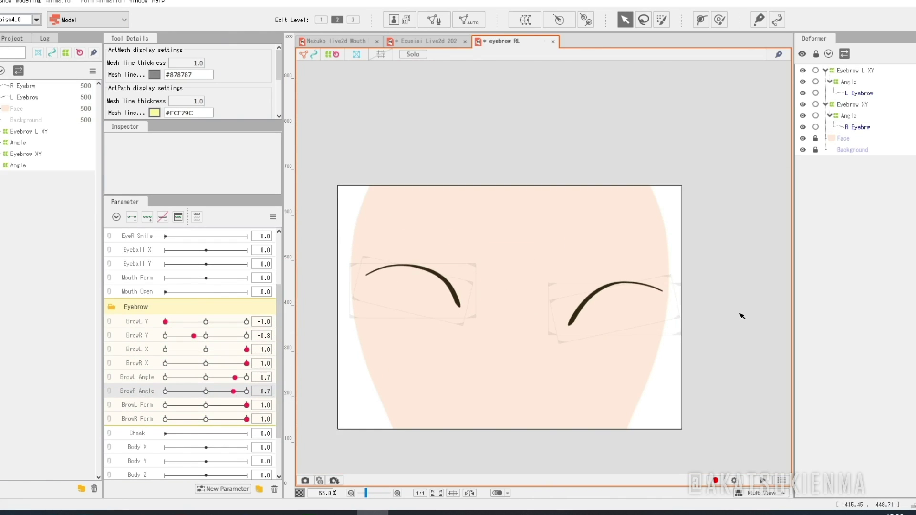
{"action": "left_click", "coordinate": [273, 218]}
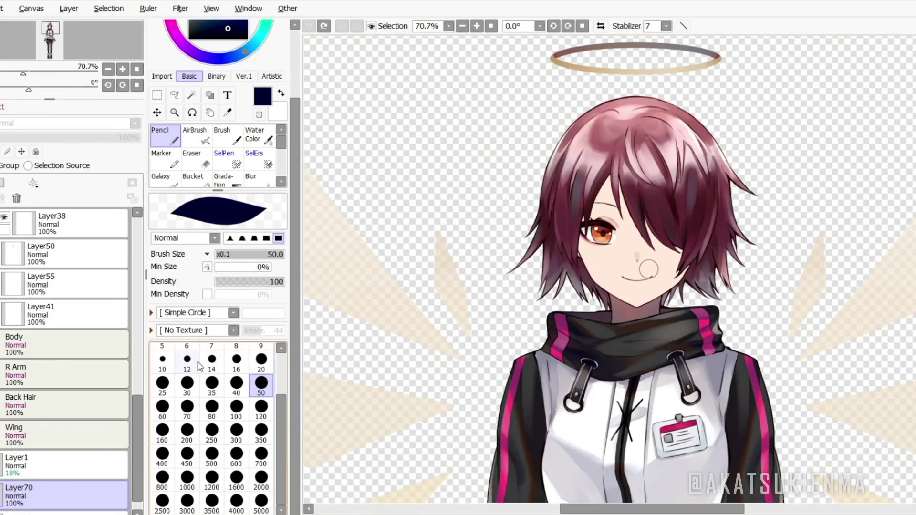
- Switch to PaintTool SAI and move the nose blush (Layer38) and the nose line (Layer51) off the face
{"action": "scroll", "coordinate": [211, 355], "scroll_direction": "up", "scroll_amount": 3}
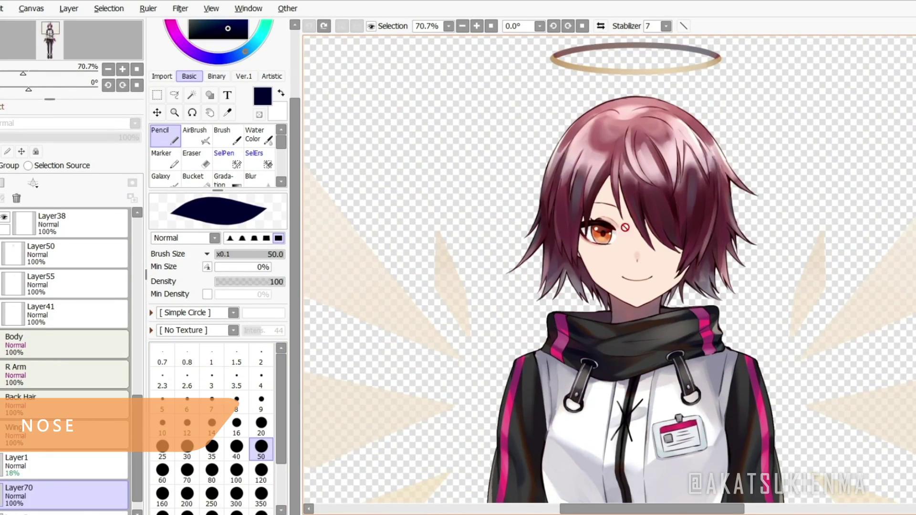
{"action": "scroll", "coordinate": [632, 267], "scroll_direction": "up", "scroll_amount": 7}
{"action": "left_click", "coordinate": [632, 267], "text": "ctrl"}
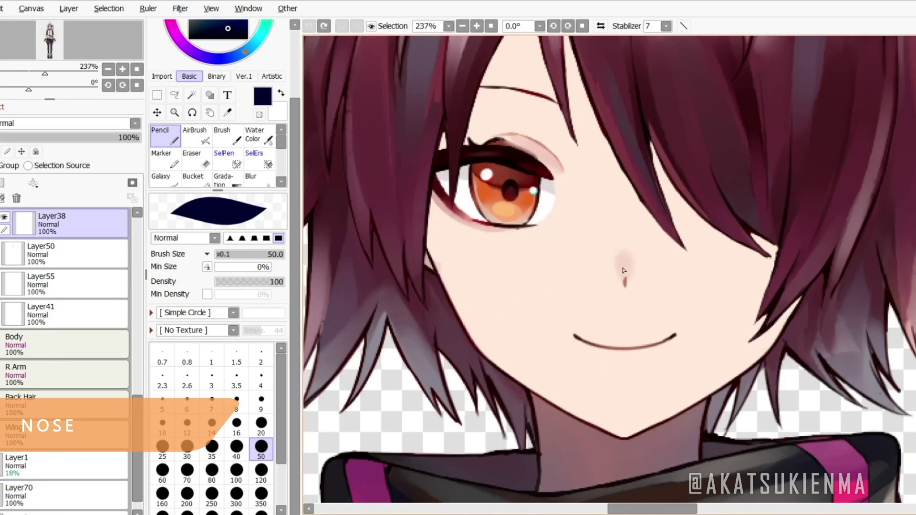
{"action": "scroll", "coordinate": [625, 269], "scroll_direction": "down", "scroll_amount": 3}
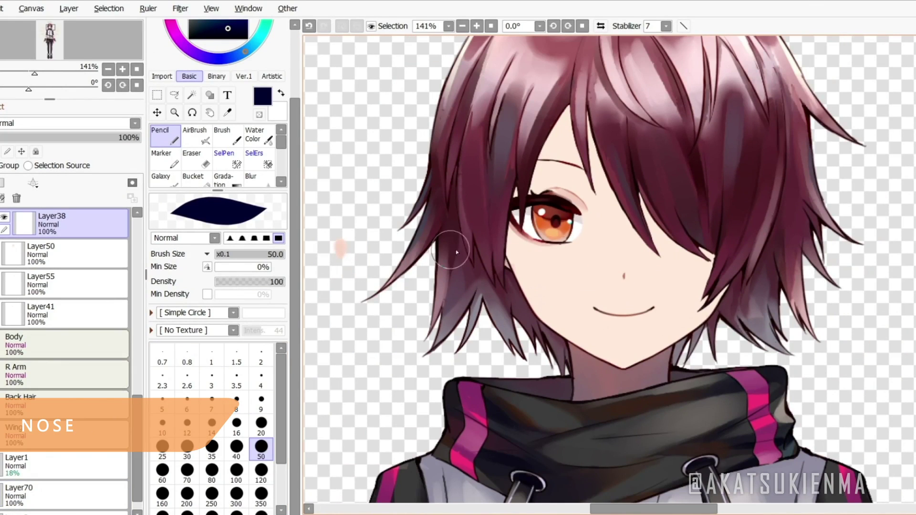
{"action": "left_click_drag", "start_coordinate": [623, 276], "coordinate": [479, 278]}
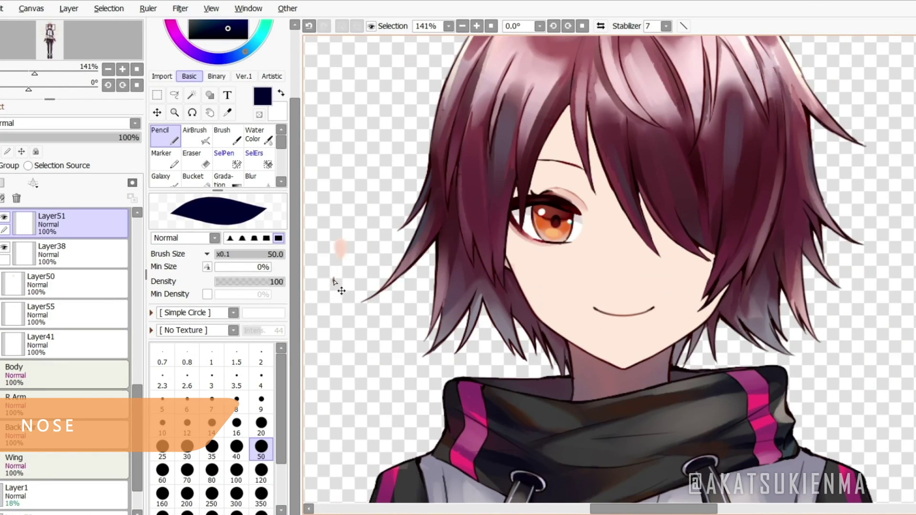
{"action": "left_click", "coordinate": [412, 280], "text": "ctrl"}
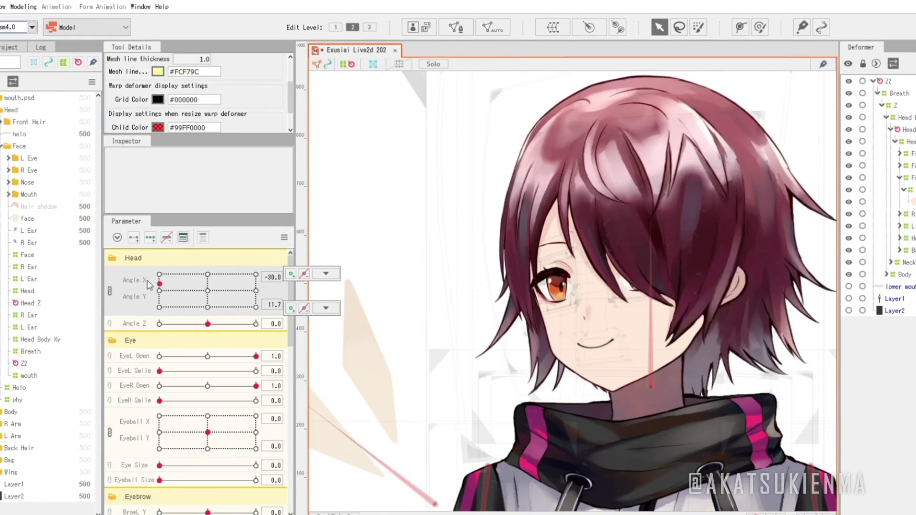
- Switch to the Exusiai model in Live2D, turn its head, try moving the nose parts apart, and undo both moves
{"action": "left_click_drag", "start_coordinate": [159, 283], "coordinate": [198, 286]}
{"action": "scroll", "coordinate": [591, 300], "scroll_direction": "up", "scroll_amount": 5}
{"action": "left_click", "coordinate": [590, 301]}
{"action": "left_click_drag", "start_coordinate": [590, 301], "coordinate": [677, 334]}
{"action": "left_click_drag", "start_coordinate": [584, 257], "coordinate": [673, 218]}
{"action": "key", "text": "ctrl+z"}
{"action": "key", "text": "ctrl+z"}
{"action": "scroll", "coordinate": [627, 254], "scroll_direction": "down", "scroll_amount": 3}
{"action": "left_click_drag", "start_coordinate": [208, 290], "coordinate": [159, 291]}
{"action": "scroll", "coordinate": [423, 275], "scroll_direction": "down", "scroll_amount": 5}
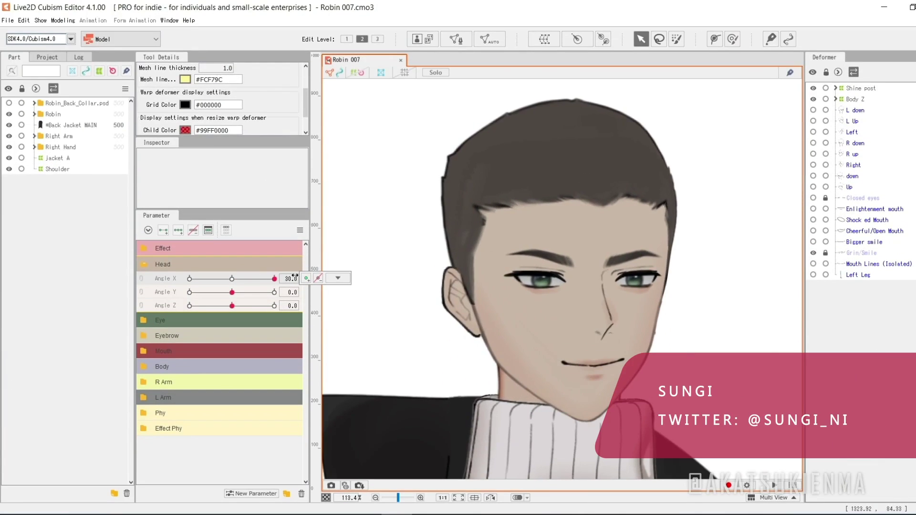
- Reset the Robin 007 model's Angle X and Angle Y to 0, select its four nose meshes and isolate them in Solo mode
{"action": "left_click_drag", "start_coordinate": [259, 279], "coordinate": [232, 278]}
{"action": "mouse_move", "coordinate": [232, 292]}
{"action": "left_mouse_down"}
{"action": "mouse_move", "coordinate": [263, 292]}
{"action": "mouse_move", "coordinate": [232, 293]}
{"action": "left_mouse_up"}
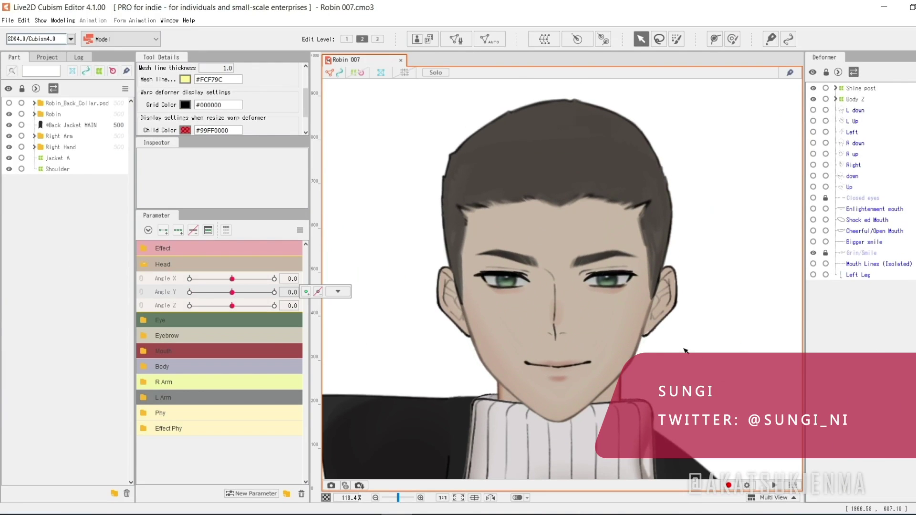
{"action": "scroll", "coordinate": [556, 310], "scroll_direction": "up", "scroll_amount": 3}
{"action": "left_click", "coordinate": [558, 317]}
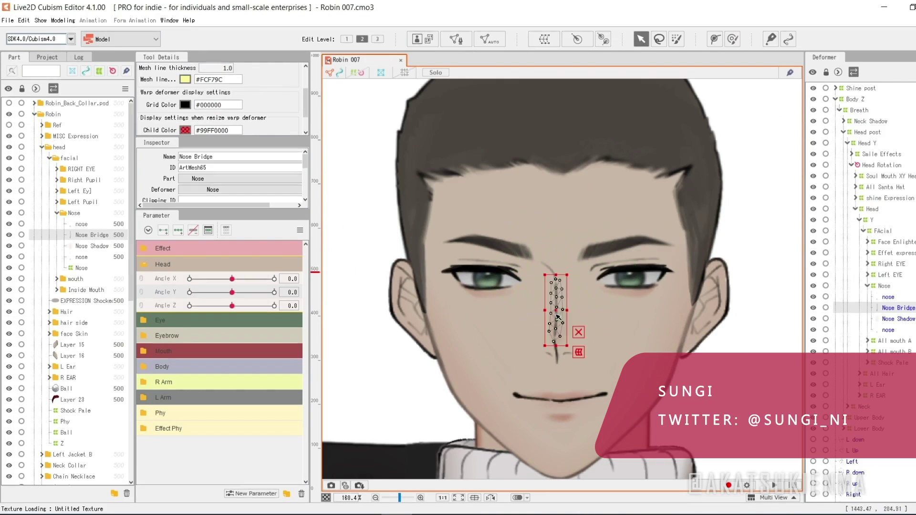
{"action": "left_click", "coordinate": [88, 246]}
{"action": "left_click", "coordinate": [88, 257]}
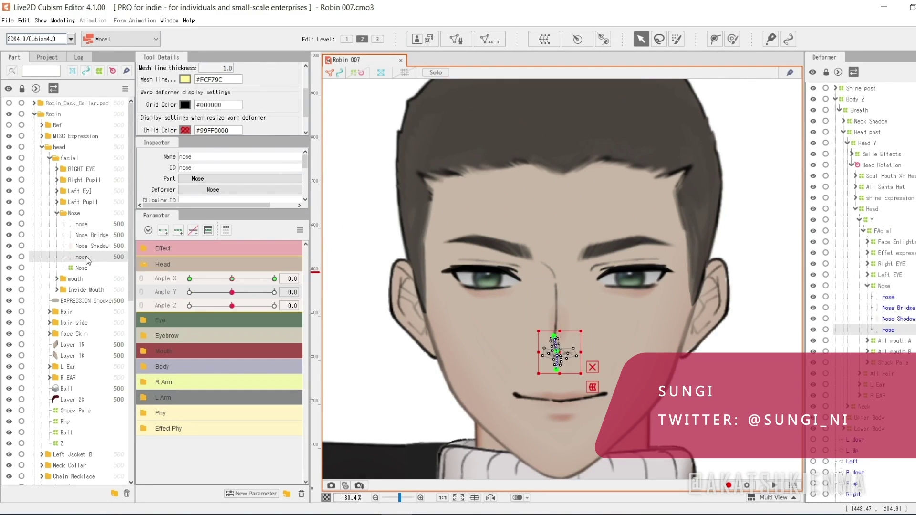
{"action": "left_click", "coordinate": [89, 224], "text": "shift"}
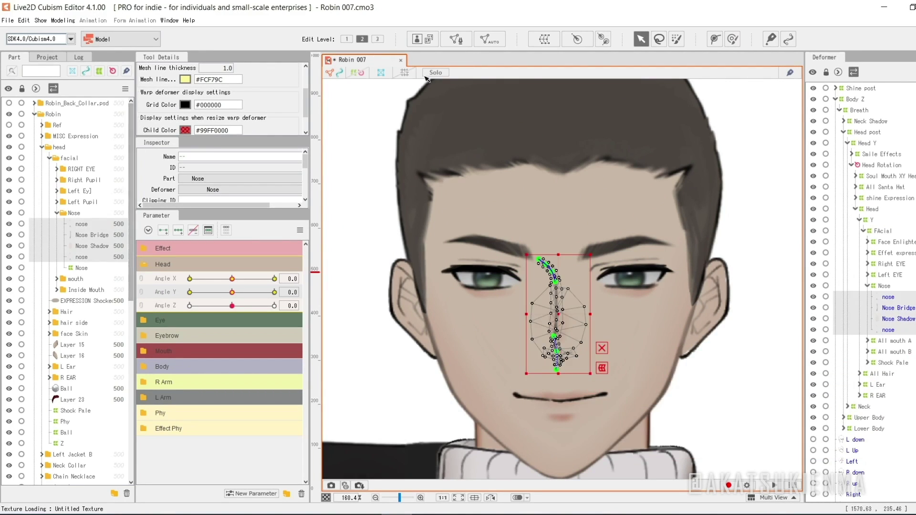
{"action": "left_click", "coordinate": [435, 73]}
{"action": "left_click", "coordinate": [621, 203]}
{"action": "scroll", "coordinate": [572, 325], "scroll_direction": "up", "scroll_amount": 2}
{"action": "scroll", "coordinate": [570, 307], "scroll_direction": "up", "scroll_amount": 2}
- Pull Robin's upper nose line, Nose Bridge, lower nose and Nose Shadow meshes apart, and undo the moves
{"action": "left_click", "coordinate": [541, 238]}
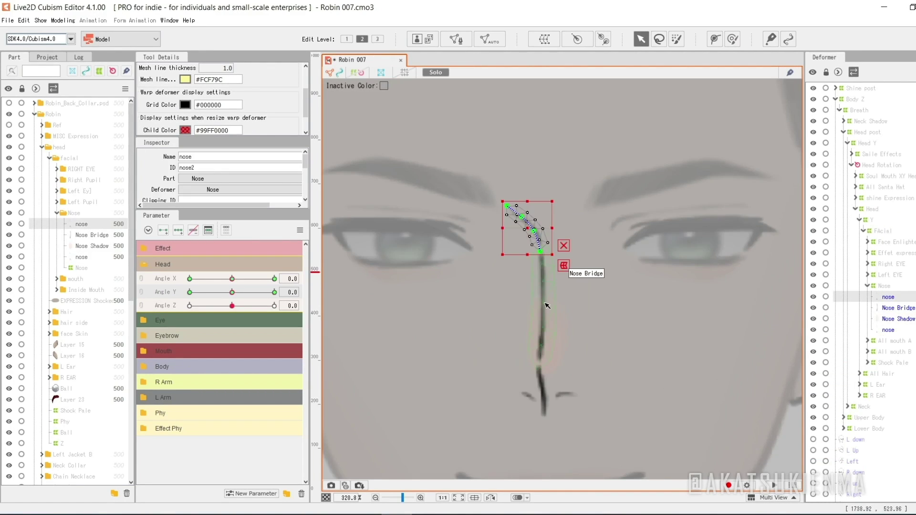
{"action": "mouse_move", "coordinate": [231, 280]}
{"action": "left_mouse_down"}
{"action": "mouse_move", "coordinate": [169, 283]}
{"action": "mouse_move", "coordinate": [274, 288]}
{"action": "mouse_move", "coordinate": [235, 289]}
{"action": "mouse_move", "coordinate": [231, 279]}
{"action": "left_mouse_up"}
{"action": "left_click", "coordinate": [541, 288]}
{"action": "left_click_drag", "start_coordinate": [541, 296], "coordinate": [619, 288]}
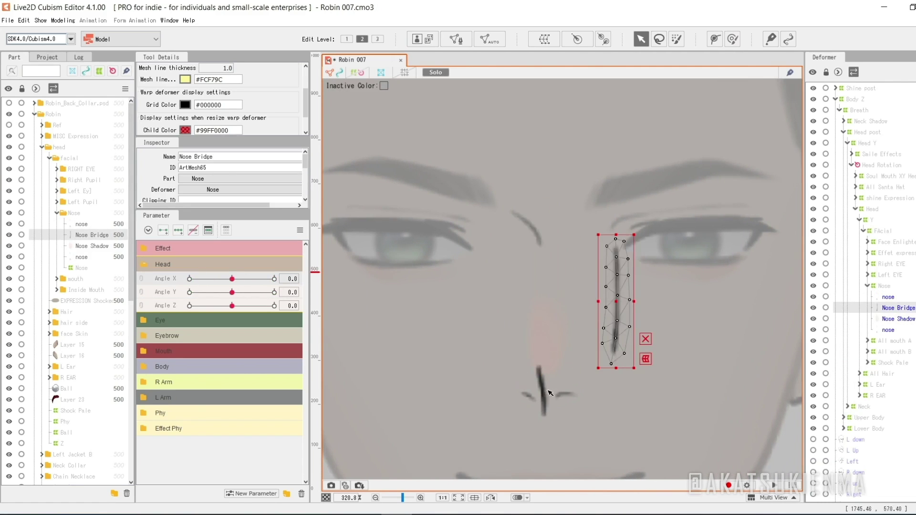
{"action": "left_click", "coordinate": [546, 399]}
{"action": "left_click_drag", "start_coordinate": [547, 398], "coordinate": [453, 398]}
{"action": "left_click_drag", "start_coordinate": [535, 231], "coordinate": [557, 204]}
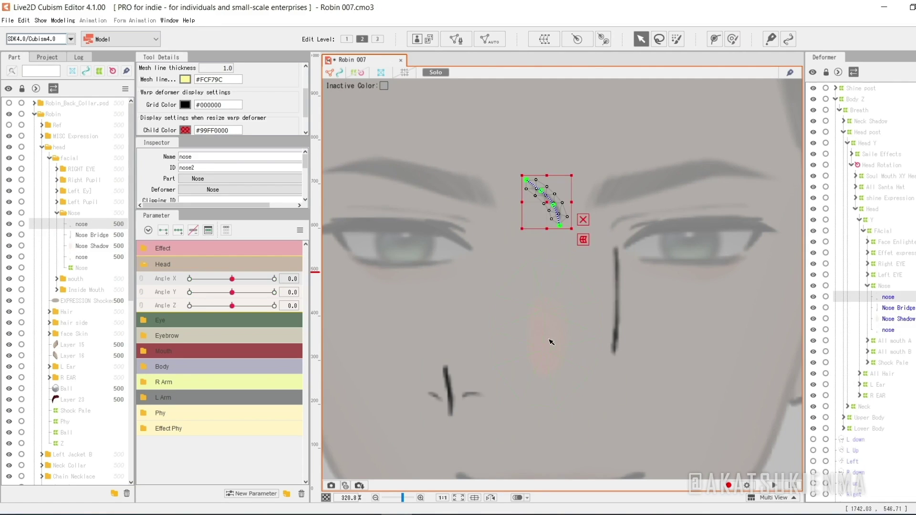
{"action": "left_click_drag", "start_coordinate": [551, 330], "coordinate": [466, 281]}
{"action": "key", "text": "ctrl+z"}
{"action": "key", "text": "ctrl+z"}
{"action": "key", "text": "ctrl+z"}
{"action": "key", "text": "ctrl+z"}
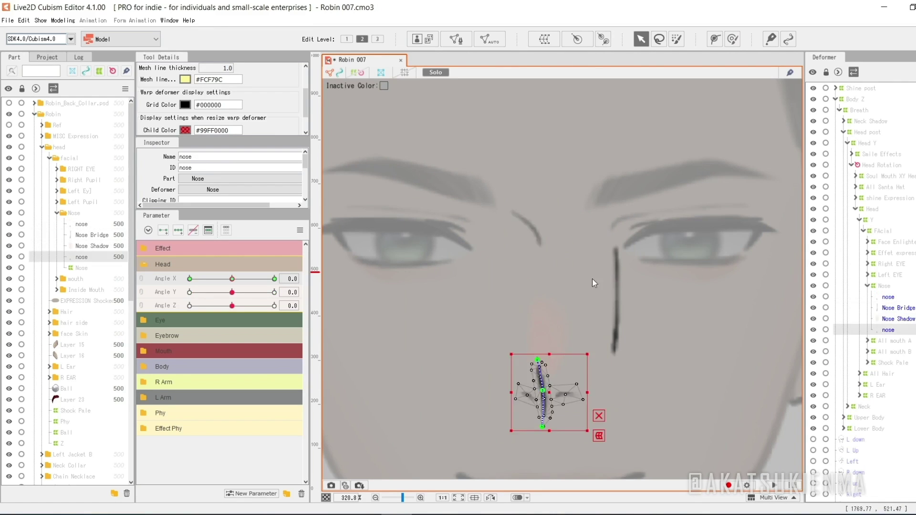
- Combine Angle X and Angle Y, preview the nose with both at 30, and turn Solo mode off
{"action": "scroll", "coordinate": [520, 186], "scroll_direction": "down", "scroll_amount": 4}
{"action": "left_click", "coordinate": [686, 239]}
{"action": "left_click_drag", "start_coordinate": [228, 279], "coordinate": [274, 278]}
{"action": "left_click", "coordinate": [141, 278]}
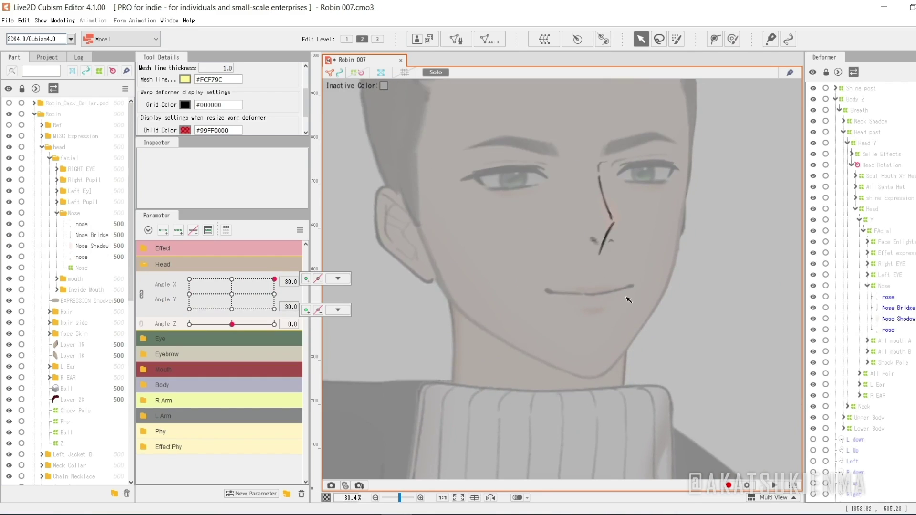
{"action": "scroll", "coordinate": [569, 310], "scroll_direction": "down", "scroll_amount": 1}
{"action": "left_click", "coordinate": [432, 72]}
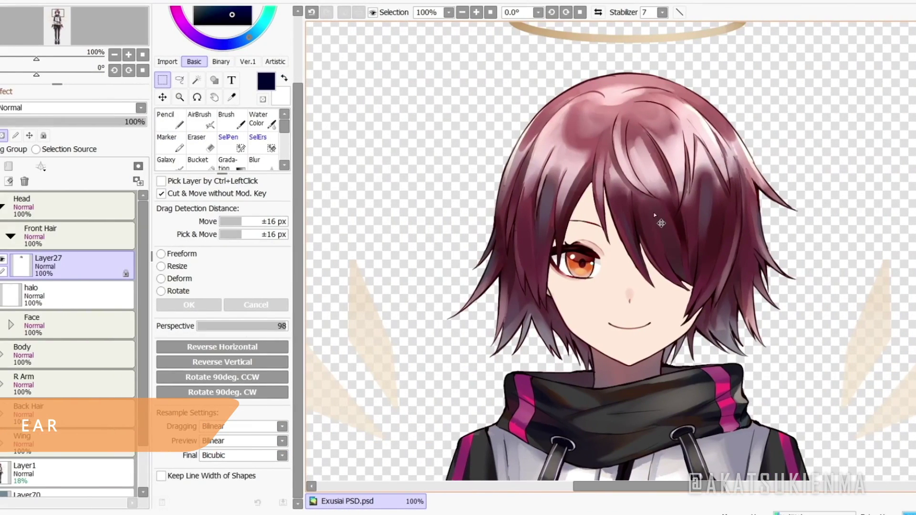
- Switch to Exusiai PSD.psd in PaintTool SAI, move the front hair and both ear layers aside, and undo the moves
{"action": "left_click_drag", "start_coordinate": [661, 223], "coordinate": [419, 167]}
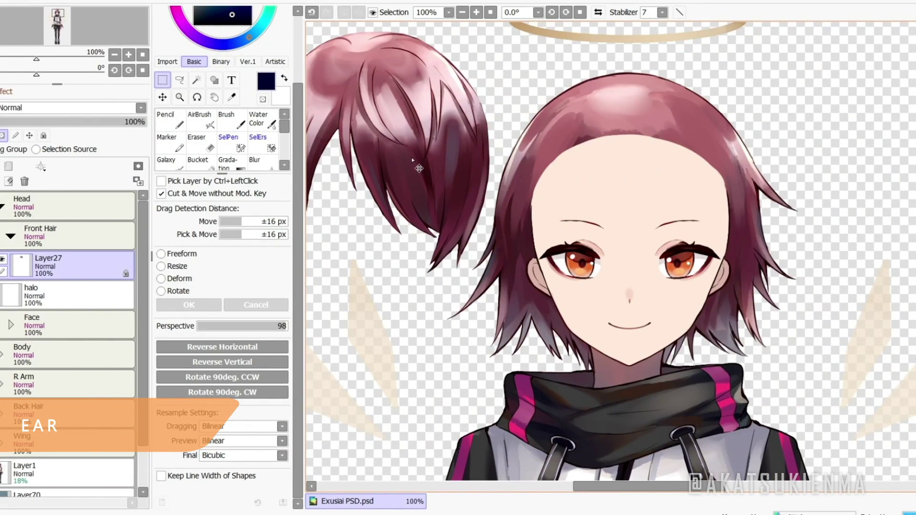
{"action": "left_click", "coordinate": [552, 294], "text": "ctrl"}
{"action": "left_click_drag", "start_coordinate": [552, 294], "coordinate": [474, 296]}
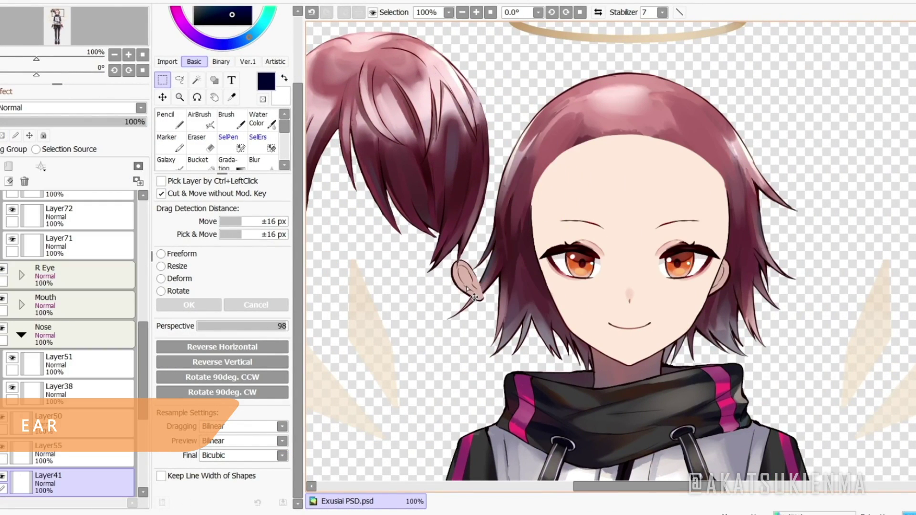
{"action": "left_click", "coordinate": [724, 282], "text": "ctrl"}
{"action": "left_click_drag", "start_coordinate": [724, 281], "coordinate": [780, 279]}
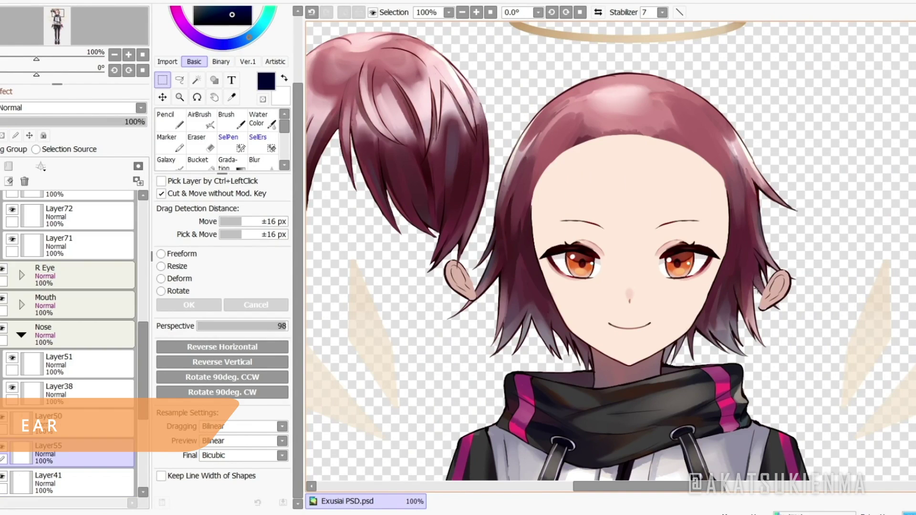
{"action": "key", "text": "ctrl+z"}
{"action": "key", "text": "ctrl+z"}
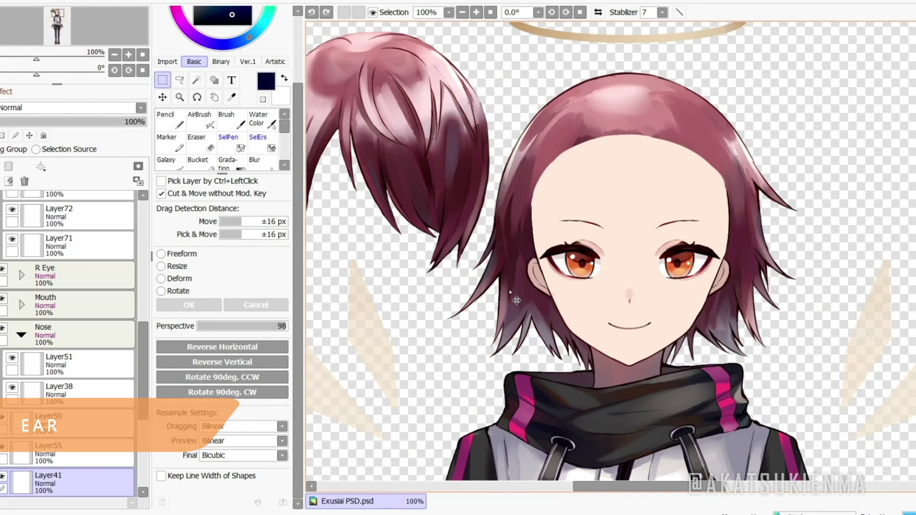
{"action": "key", "text": "ctrl+z"}
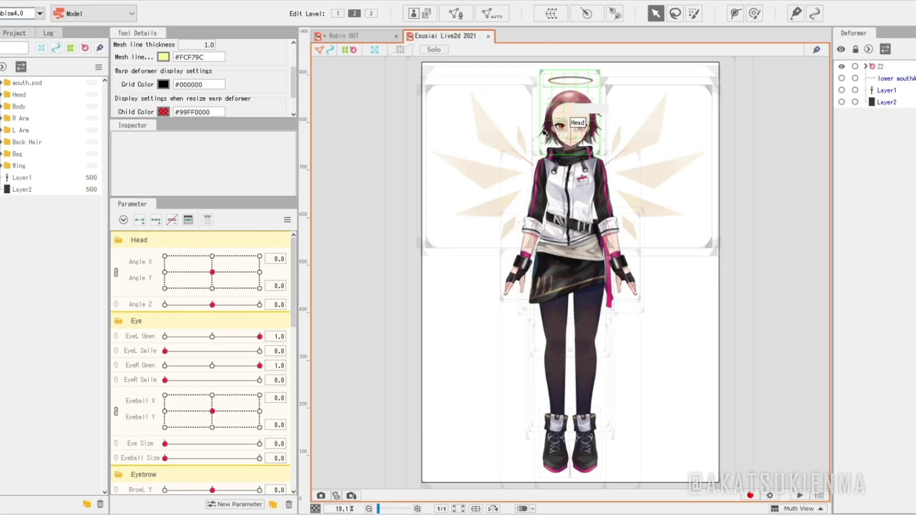
- Switch to the Exusiai model in Live2D and turn its head along Angle X to examine how the ears follow
{"action": "scroll", "coordinate": [544, 132], "scroll_direction": "up", "scroll_amount": 10}
{"action": "left_click_drag", "start_coordinate": [213, 272], "coordinate": [162, 277]}
{"action": "left_click", "coordinate": [2, 95]}
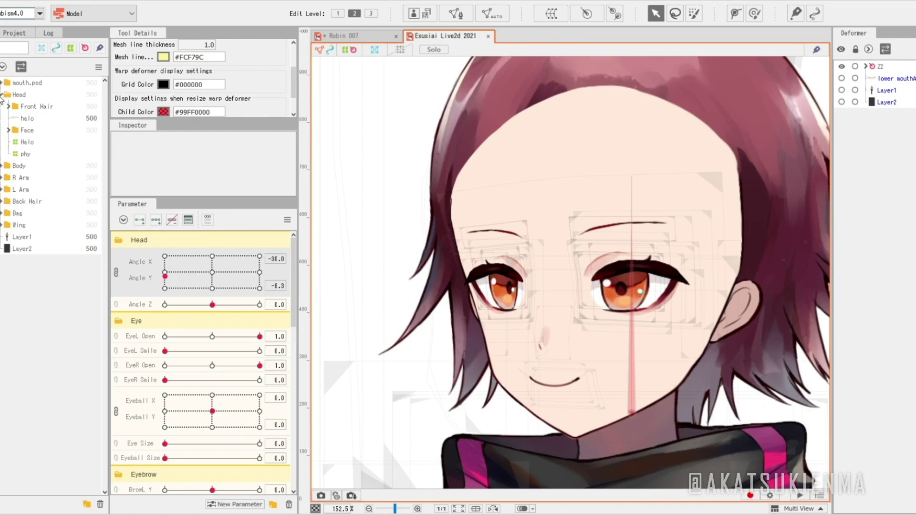
{"action": "left_click", "coordinate": [1, 106]}
{"action": "mouse_move", "coordinate": [186, 267]}
{"action": "left_mouse_down"}
{"action": "mouse_move", "coordinate": [224, 281]}
{"action": "mouse_move", "coordinate": [290, 264]}
{"action": "mouse_move", "coordinate": [134, 259]}
{"action": "mouse_move", "coordinate": [255, 266]}
{"action": "left_mouse_up"}
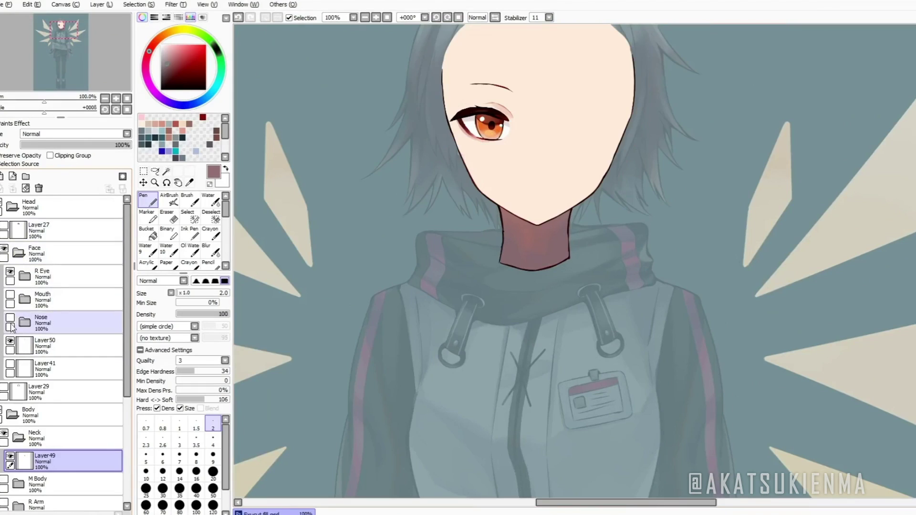
- Switch to PaintTool SAI, show the Mouth and Nose folders and Layer41, and make Layer41 active
{"action": "left_click_drag", "start_coordinate": [10, 318], "coordinate": [10, 294]}
{"action": "left_click", "coordinate": [10, 364]}
{"action": "left_click", "coordinate": [62, 369]}
{"action": "scroll", "coordinate": [462, 88], "scroll_direction": "up", "scroll_amount": 4}
- Hide Layer50 and outline the ear in a dark color beside the R eye on Layer41 with the size 2 pen
{"action": "right_click", "coordinate": [400, 204]}
{"action": "left_click_drag", "start_coordinate": [396, 194], "coordinate": [386, 314]}
{"action": "key", "text": "ctrl+z"}
{"action": "left_click_drag", "start_coordinate": [396, 210], "coordinate": [357, 252]}
{"action": "left_click", "coordinate": [10, 341]}
{"action": "left_click_drag", "start_coordinate": [408, 214], "coordinate": [454, 278]}
- Sample the pink skin color, enlarge the pen to size 9 and fill the inside of the ear outline
{"action": "right_click", "coordinate": [442, 346]}
{"action": "key", "text": "bracketright"}
{"action": "key", "text": "bracketright"}
{"action": "key", "text": "bracketright"}
{"action": "key", "text": "bracketright"}
{"action": "key", "text": "bracketright"}
{"action": "key", "text": "bracketright"}
{"action": "key", "text": "bracketright"}
{"action": "key", "text": "bracketright"}
{"action": "key", "text": "bracketright"}
{"action": "key", "text": "bracketright"}
{"action": "left_click_drag", "start_coordinate": [401, 316], "coordinate": [439, 327]}
{"action": "mouse_move", "coordinate": [375, 256]}
{"action": "left_mouse_down"}
{"action": "mouse_move", "coordinate": [432, 336]}
{"action": "mouse_move", "coordinate": [434, 262]}
{"action": "mouse_move", "coordinate": [382, 277]}
{"action": "left_mouse_up"}
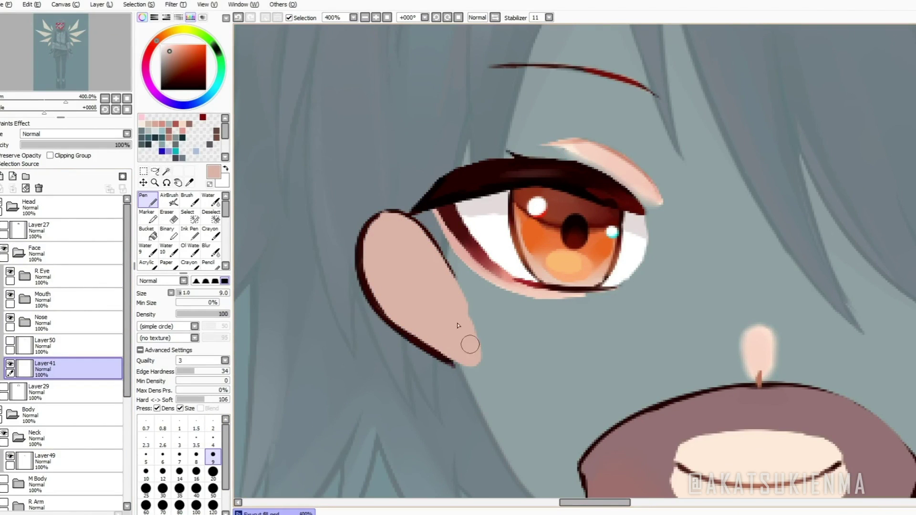
- Sample the dark outline color, close the ear's outline around the lower tip of the lobe, and show Layer50
{"action": "right_click", "coordinate": [448, 361]}
{"action": "left_click_drag", "start_coordinate": [447, 362], "coordinate": [482, 356]}
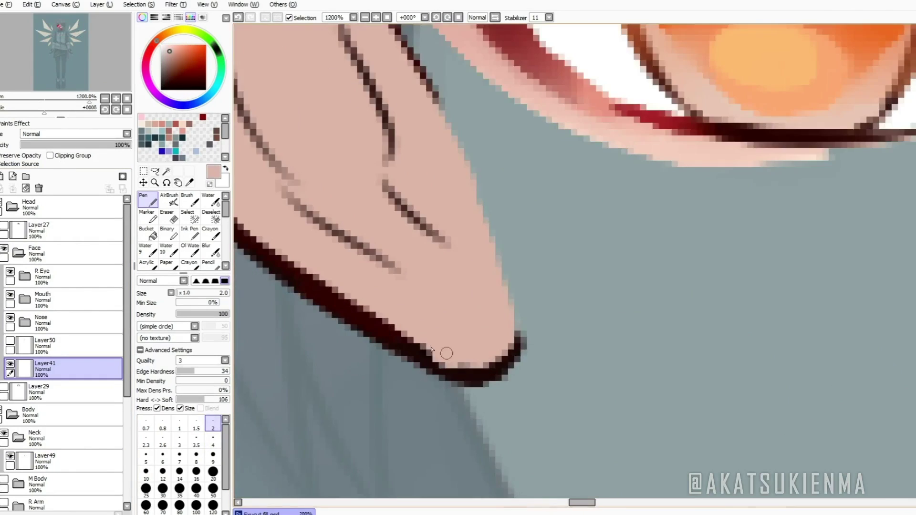
{"action": "left_click", "coordinate": [13, 347]}
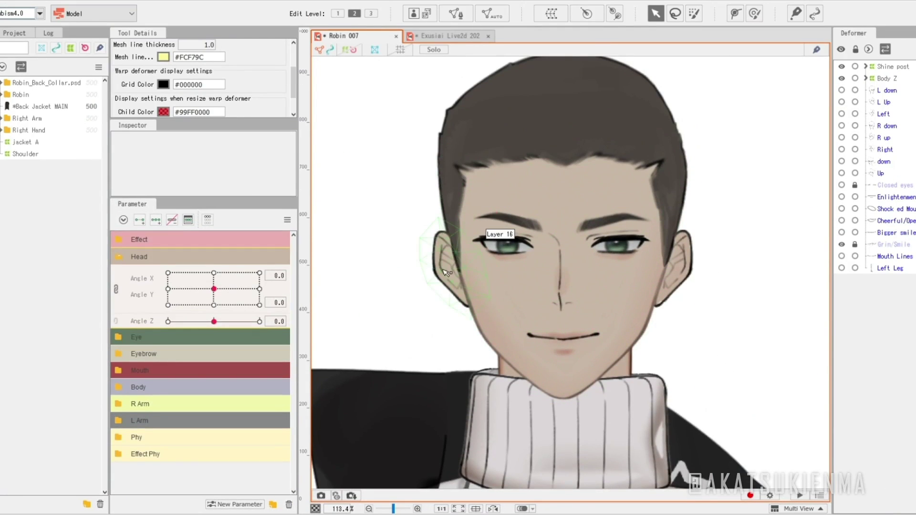
- Select the R ear's mesh, undo its displacement, and preview the ear through the extremes of the head's Angle X and Angle Y
{"action": "left_click", "coordinate": [446, 272]}
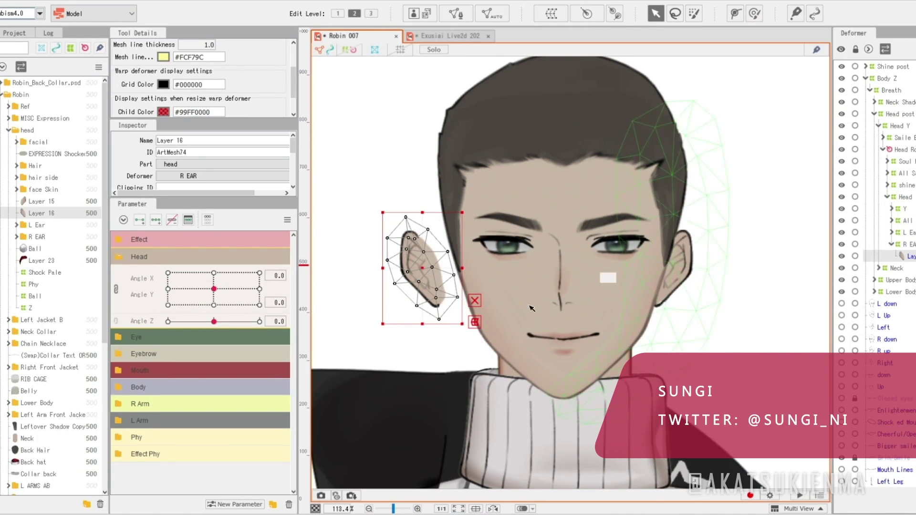
{"action": "key", "text": "ctrl+z"}
{"action": "left_click_drag", "start_coordinate": [215, 293], "coordinate": [303, 308]}
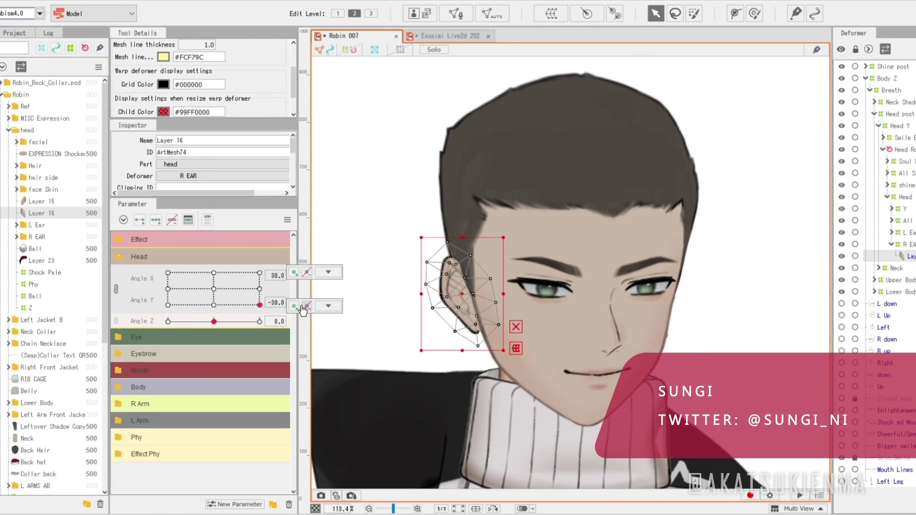
{"action": "left_click", "coordinate": [401, 239]}
{"action": "left_click_drag", "start_coordinate": [238, 289], "coordinate": [215, 252]}
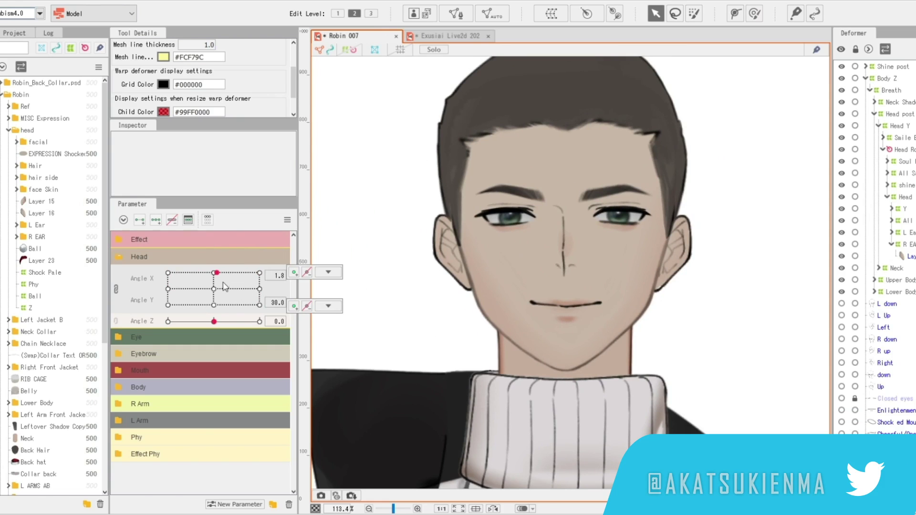
{"action": "left_click", "coordinate": [215, 306]}
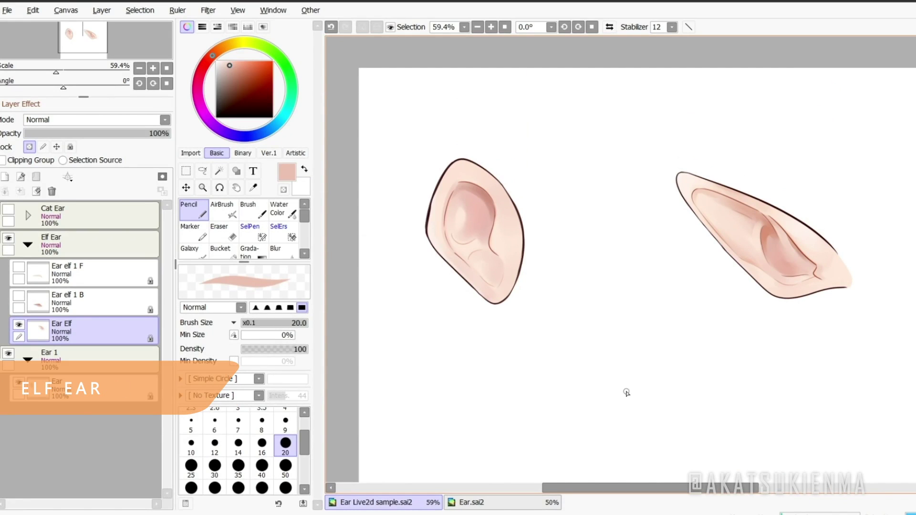
- In PaintTool SAI's ear sample file, try shifting the human ear and the elf ear, undoing each move
{"action": "left_click_drag", "start_coordinate": [509, 264], "coordinate": [491, 313]}
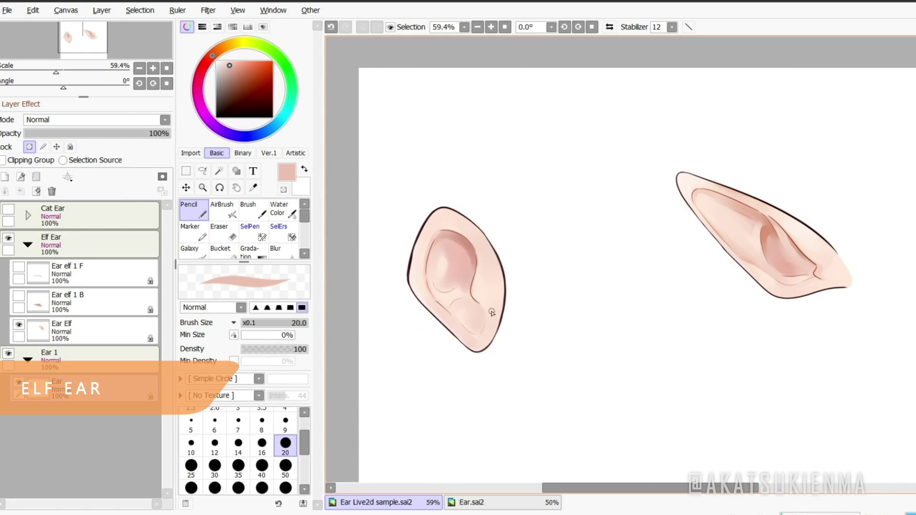
{"action": "key", "text": "ctrl+z"}
{"action": "left_click_drag", "start_coordinate": [827, 279], "coordinate": [808, 303]}
{"action": "key", "text": "ctrl+z"}
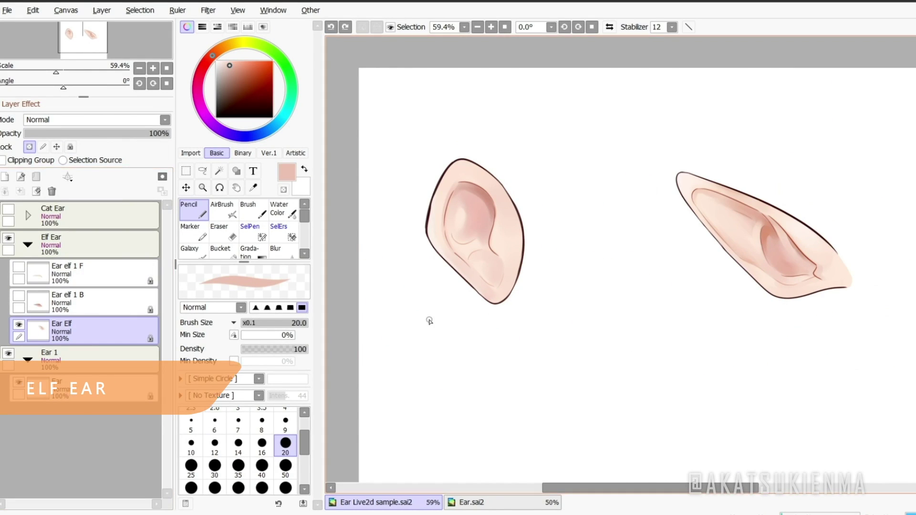
- Show the Ear elf 1 B and Ear elf 1 F layers, try moving the front piece away, and undo that move
{"action": "left_click", "coordinate": [19, 296]}
{"action": "left_click", "coordinate": [19, 268]}
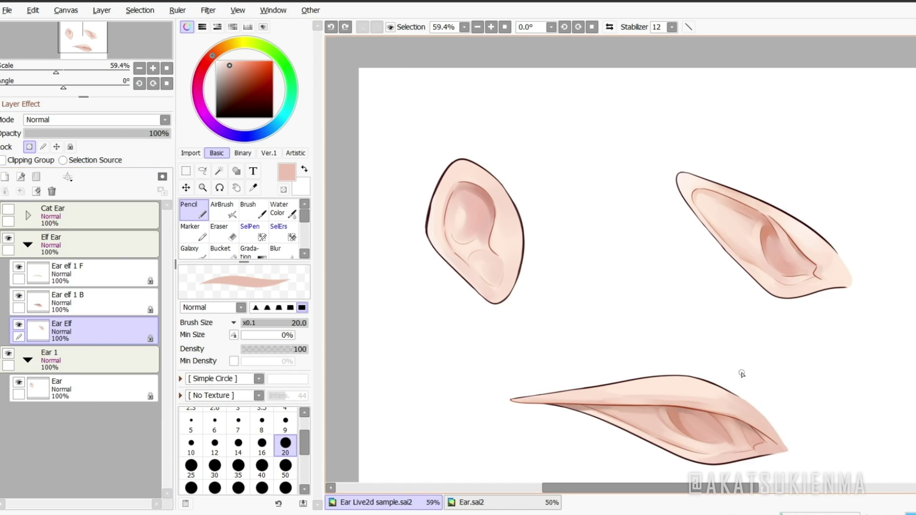
{"action": "left_click_drag", "start_coordinate": [697, 405], "coordinate": [705, 370]}
{"action": "key", "text": "ctrl+z"}
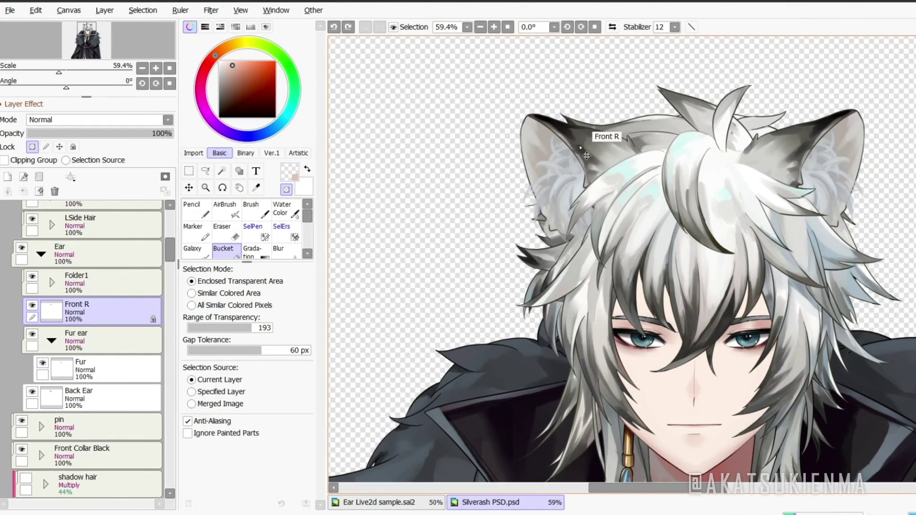
- In Silverash PSD.psd, pull the right animal ear's Front R, Fur and Back Ear layers apart beside the head
{"action": "left_click_drag", "start_coordinate": [586, 156], "coordinate": [506, 131]}
{"action": "left_click_drag", "start_coordinate": [575, 179], "coordinate": [373, 176]}
{"action": "left_click_drag", "start_coordinate": [554, 164], "coordinate": [341, 260]}
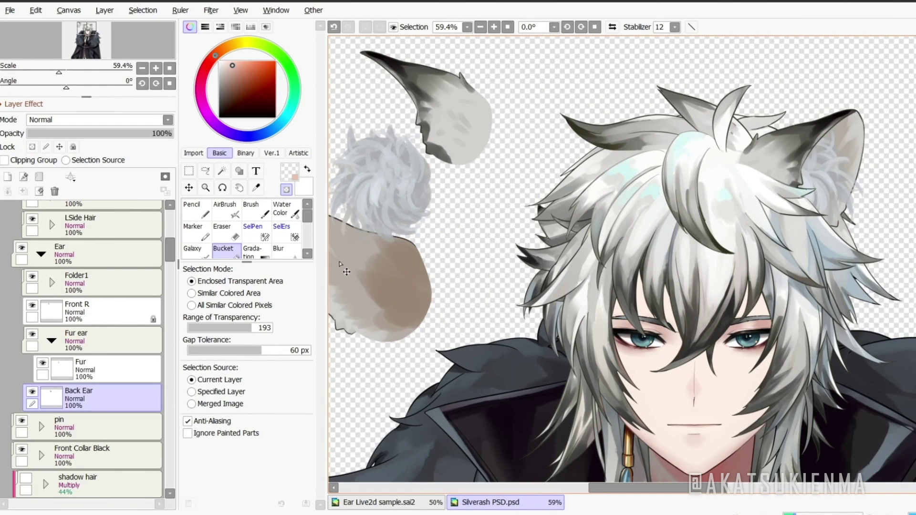
{"action": "left_click_drag", "start_coordinate": [450, 217], "coordinate": [569, 201]}
{"action": "left_click_drag", "start_coordinate": [509, 242], "coordinate": [472, 291]}
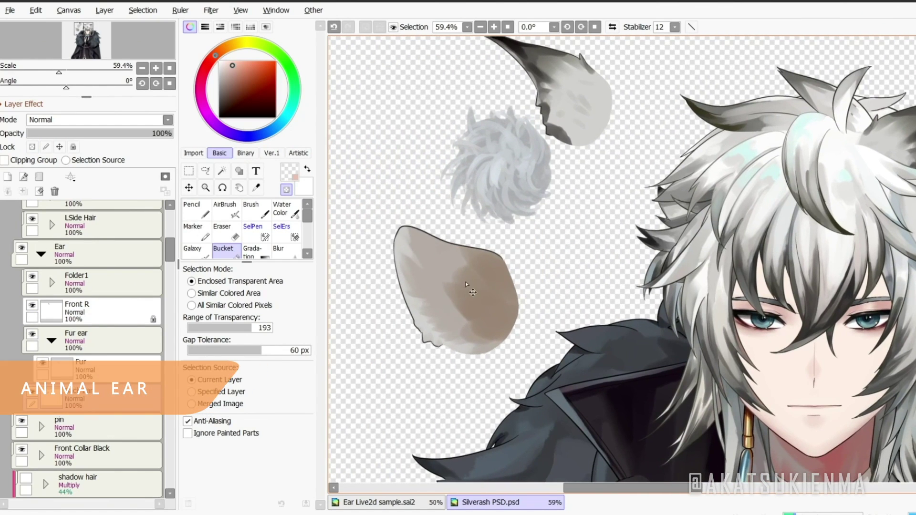
{"action": "scroll", "coordinate": [531, 245], "scroll_direction": "down", "scroll_amount": 1}
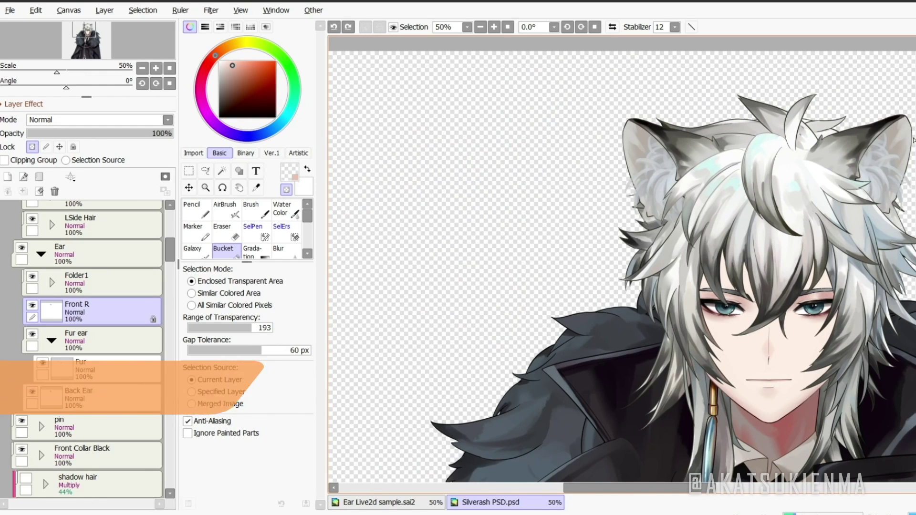
- Pull the opposite animal ear apart by moving Layer376 and the other ear pieces of Folder1 away from the head
{"action": "left_click_drag", "start_coordinate": [822, 185], "coordinate": [683, 205]}
{"action": "key", "text": "ctrl+y"}
{"action": "key", "text": "ctrl+y"}
{"action": "key", "text": "ctrl+y"}
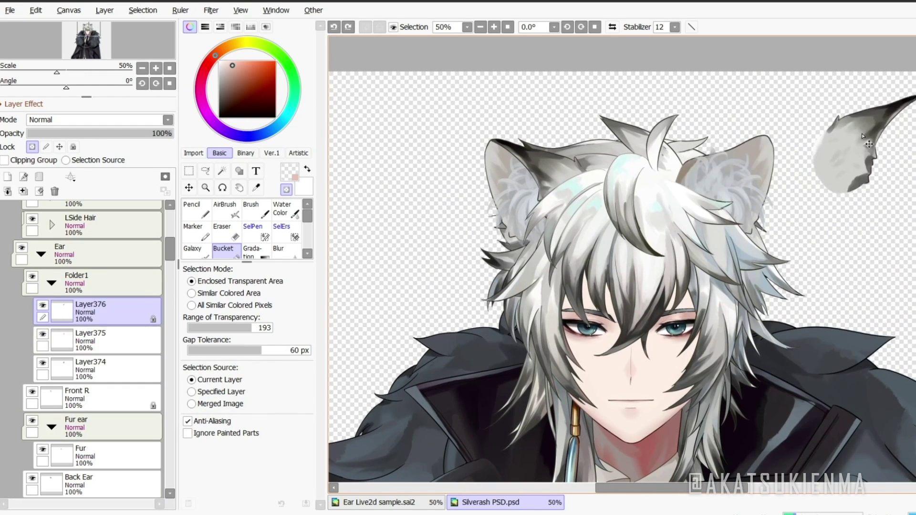
{"action": "left_click_drag", "start_coordinate": [769, 238], "coordinate": [915, 382]}
{"action": "left_click_drag", "start_coordinate": [802, 191], "coordinate": [750, 192]}
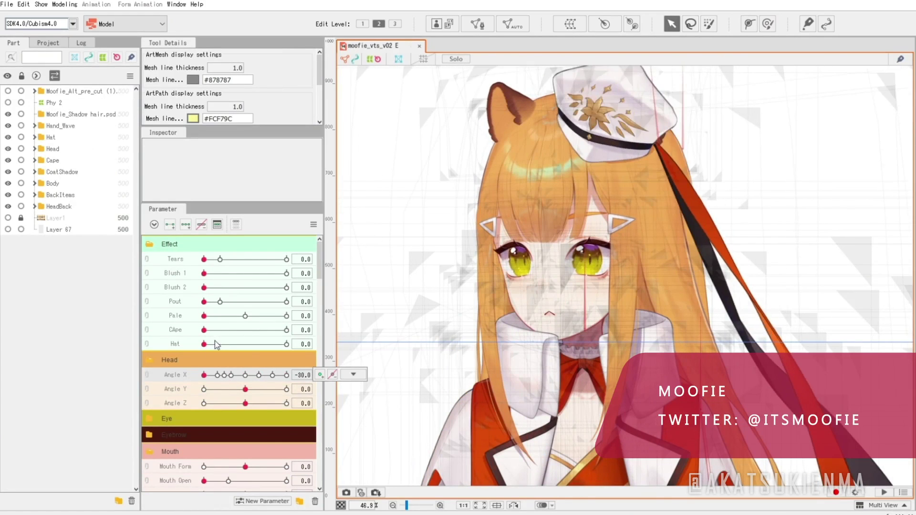
- In the Live2D bear-ear model, set the Hat parameter to 1.0, collapse the Effect group, and set the head's Angle X to 0
{"action": "left_click_drag", "start_coordinate": [214, 344], "coordinate": [286, 344]}
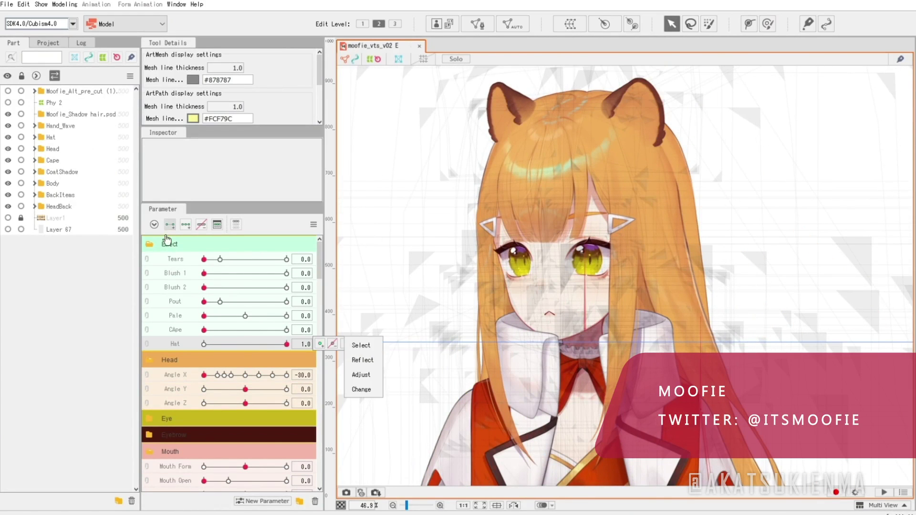
{"action": "left_click", "coordinate": [170, 244]}
{"action": "left_click_drag", "start_coordinate": [525, 215], "coordinate": [513, 263]}
{"action": "left_click_drag", "start_coordinate": [209, 276], "coordinate": [246, 295]}
{"action": "scroll", "coordinate": [510, 130], "scroll_direction": "up", "scroll_amount": 2}
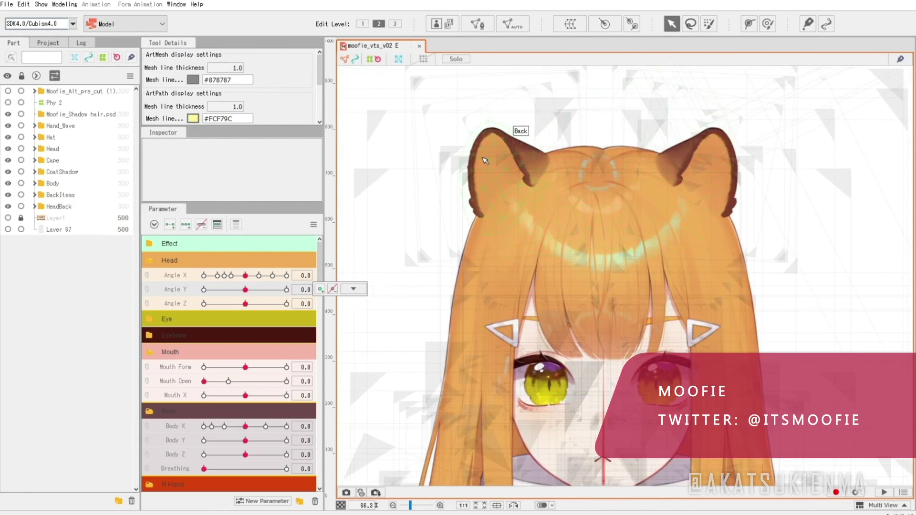
- Try pulling the front and back meshes of both bear ears away from the head, then undo all the moves
{"action": "left_click", "coordinate": [485, 161]}
{"action": "scroll", "coordinate": [528, 156], "scroll_direction": "up", "scroll_amount": 3}
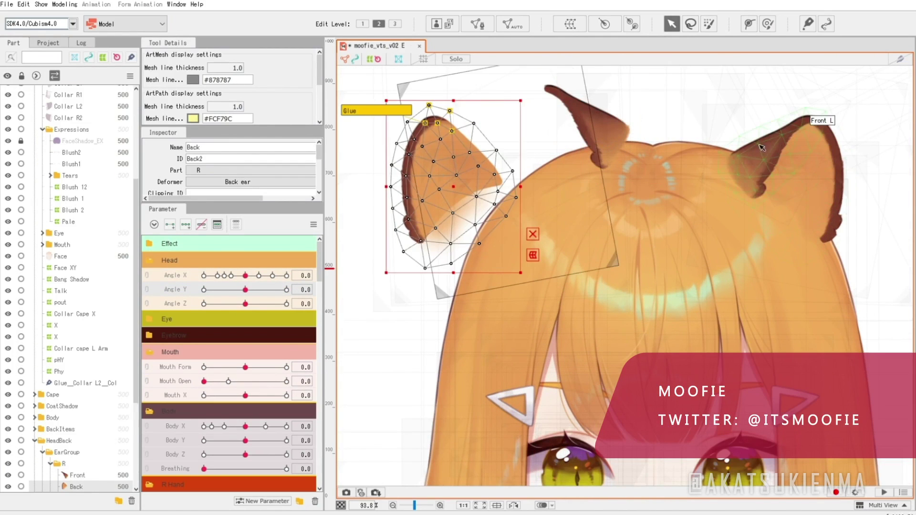
{"action": "left_click_drag", "start_coordinate": [762, 148], "coordinate": [803, 107]}
{"action": "left_click_drag", "start_coordinate": [811, 176], "coordinate": [875, 203]}
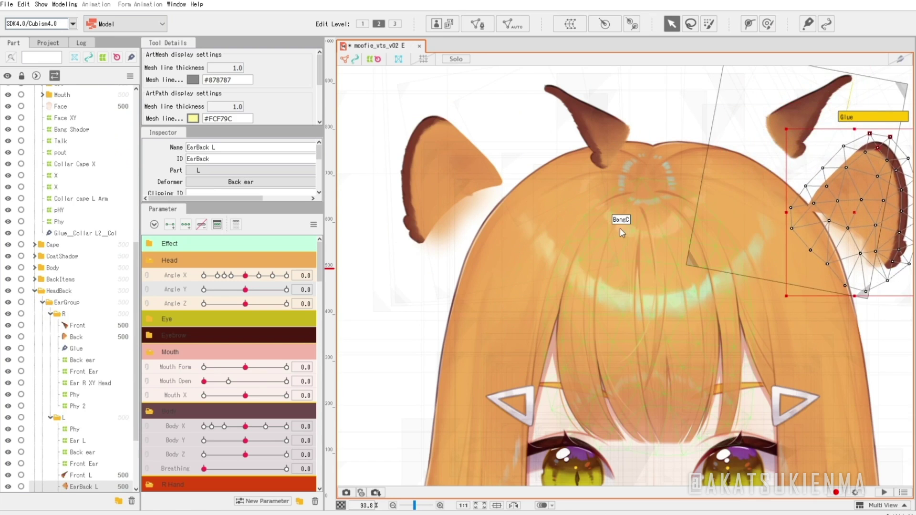
{"action": "key", "text": "ctrl+z"}
{"action": "key", "text": "ctrl+z"}
{"action": "key", "text": "ctrl+z"}
{"action": "key", "text": "ctrl+z"}
- Select the R ear's Front and Back meshes together and preview them through the head's Angle X, returning it to 0
{"action": "left_click", "coordinate": [548, 177], "text": "shift"}
{"action": "left_click_drag", "start_coordinate": [245, 276], "coordinate": [190, 281]}
{"action": "left_click", "coordinate": [246, 276]}
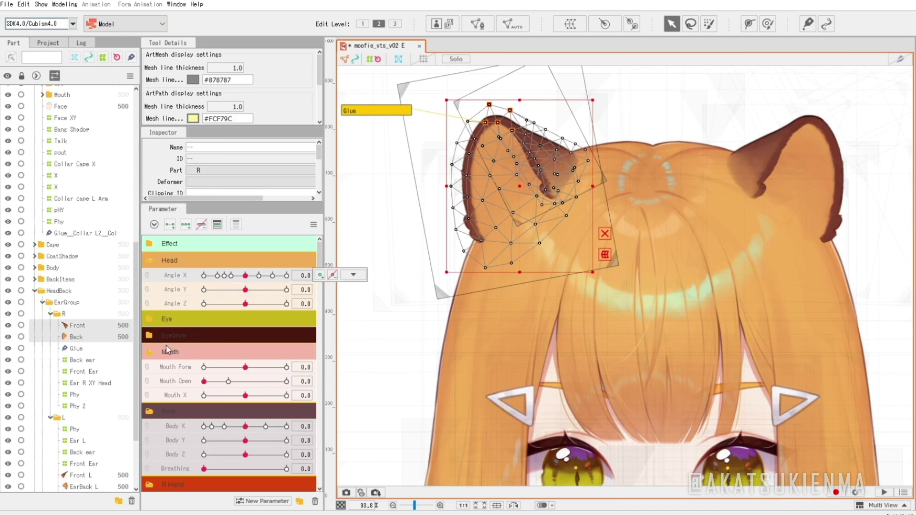
{"action": "scroll", "coordinate": [229, 345], "scroll_direction": "down", "scroll_amount": 3}
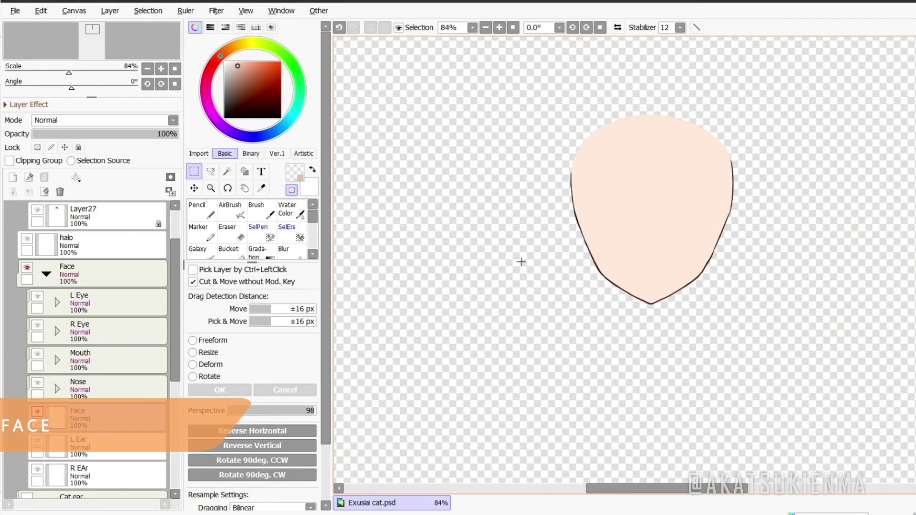
- In PaintTool SAI's Exusiai cat.psd, examine the isolated Face layer with the eyebrow line on it, and undo the last edit
{"action": "scroll", "coordinate": [658, 188], "scroll_direction": "up", "scroll_amount": 4}
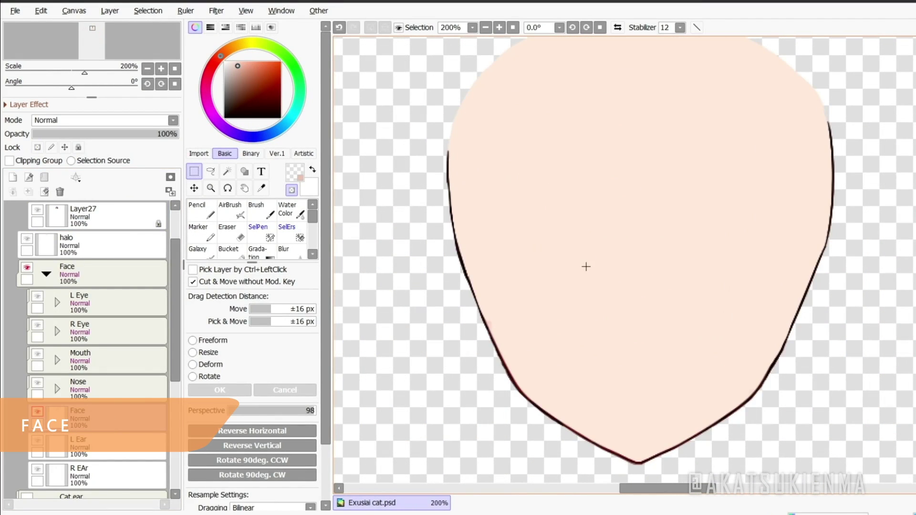
{"action": "key", "text": "c"}
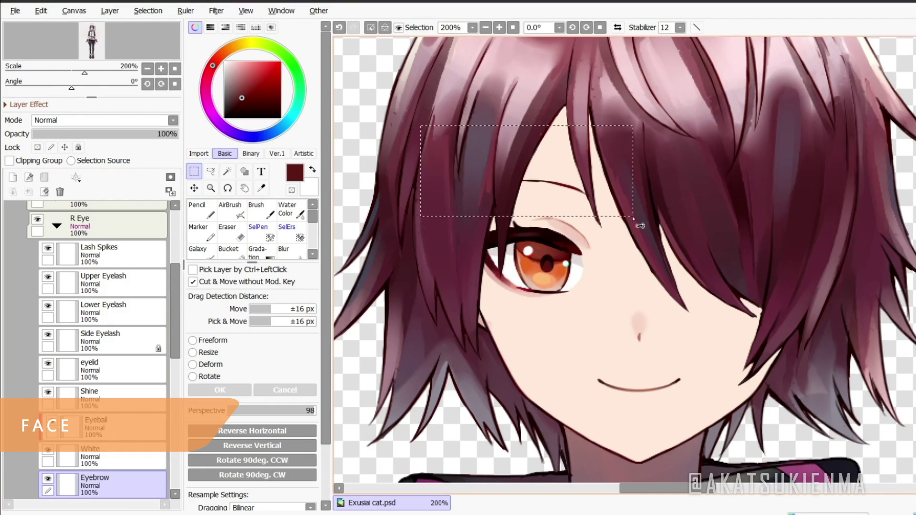
{"action": "left_click", "coordinate": [544, 351], "text": "ctrl+shift"}
{"action": "left_click", "coordinate": [37, 479], "text": "alt"}
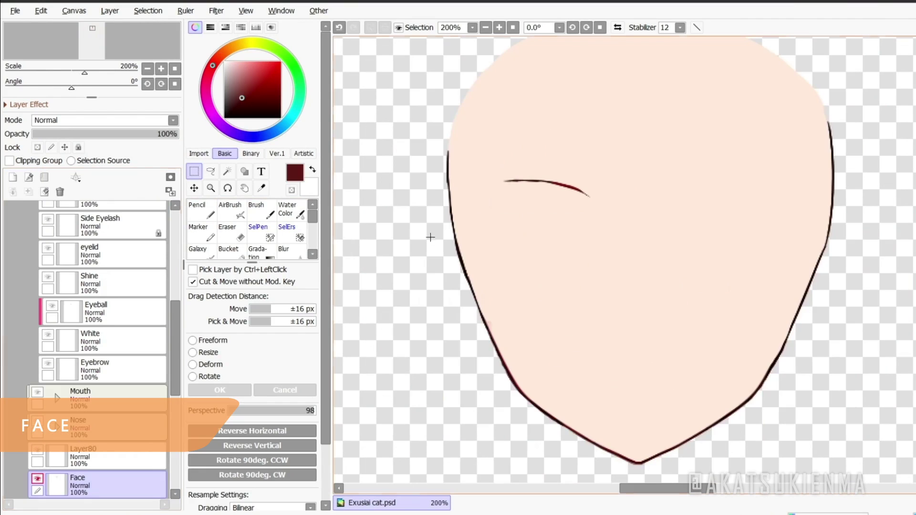
{"action": "key", "text": "ctrl+z"}
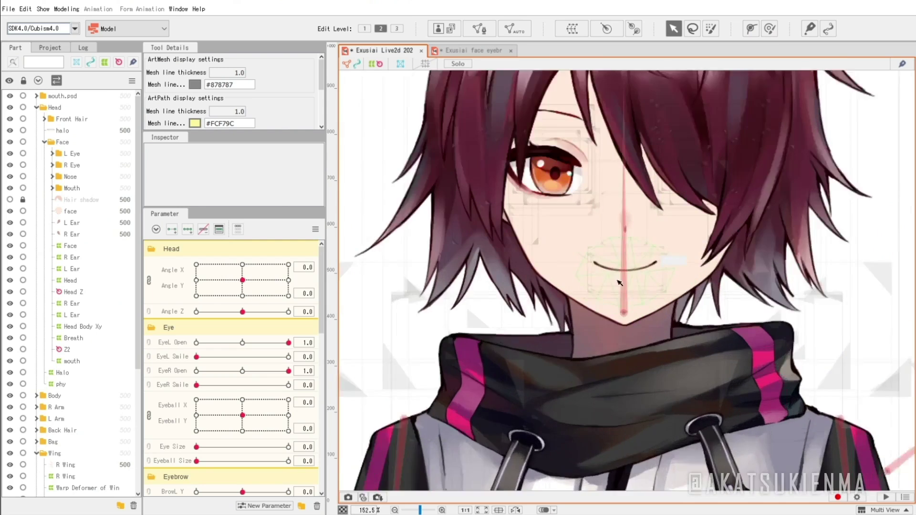
- In the Live2D Exusiai model, move the imported Face art mesh directly above the old face mesh and put it under the mouth deformer
{"action": "left_click", "coordinate": [509, 301]}
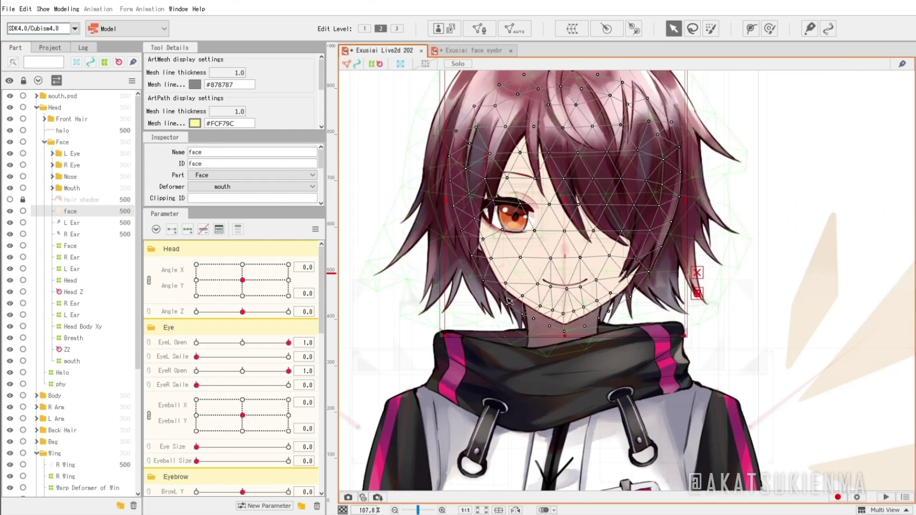
{"action": "key", "text": "ctrl+s"}
{"action": "left_click_drag", "start_coordinate": [90, 153], "coordinate": [89, 174]}
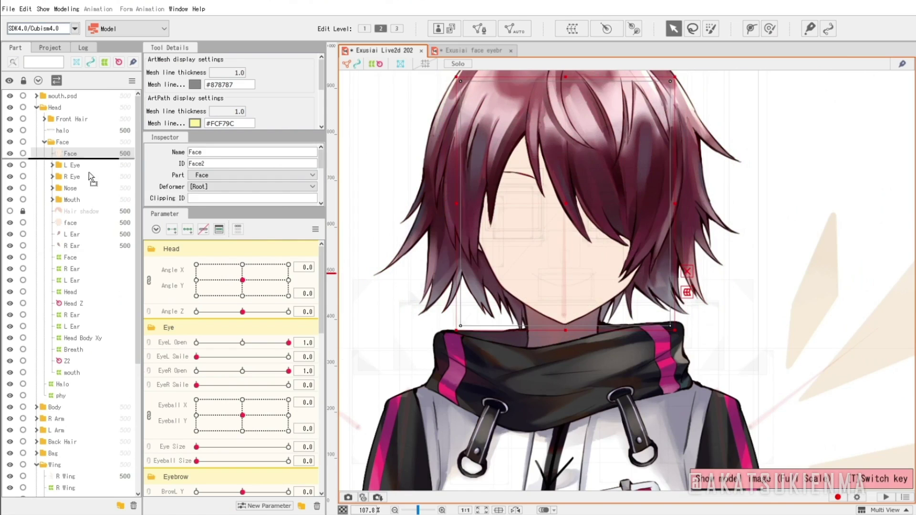
{"action": "left_click", "coordinate": [70, 223]}
{"action": "left_click", "coordinate": [71, 211]}
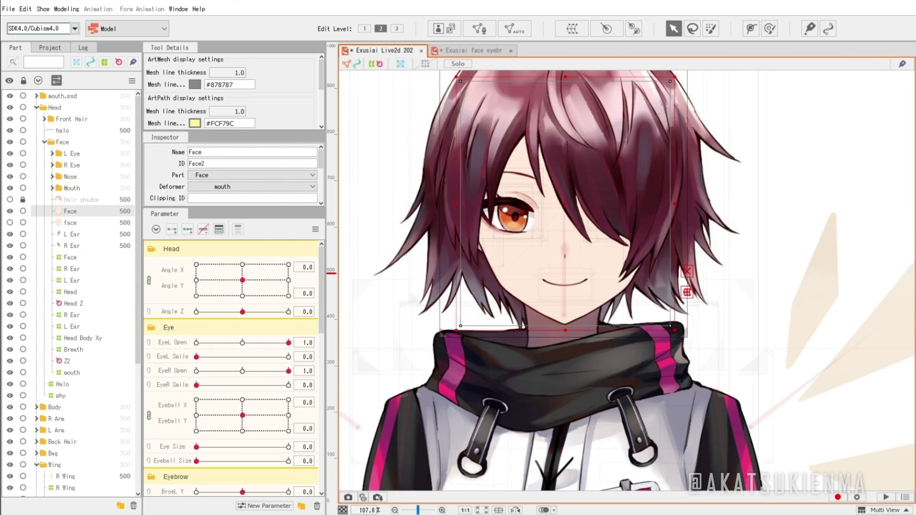
- Generate an automatic mesh for the new Face art mesh and preview it by turning the head's Angle X
{"action": "left_click", "coordinate": [514, 30]}
{"action": "key", "text": "Return"}
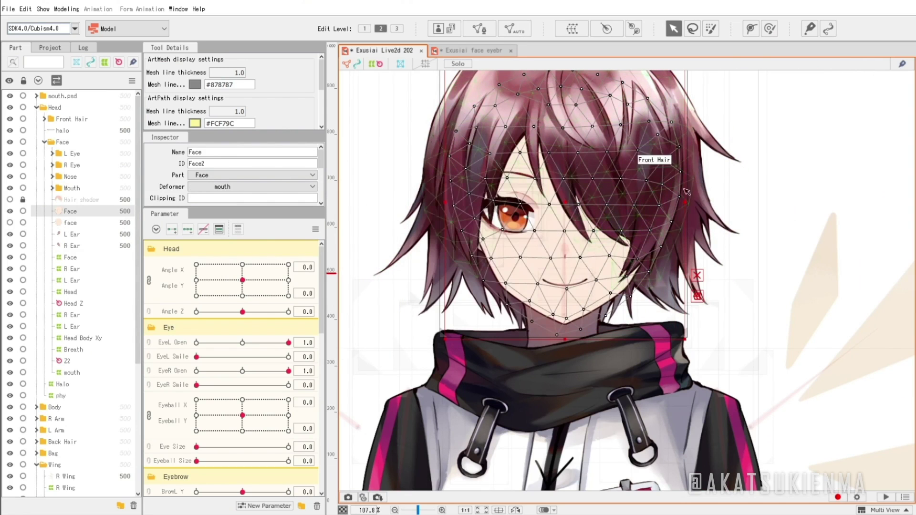
{"action": "left_click", "coordinate": [836, 188]}
{"action": "left_click_drag", "start_coordinate": [243, 287], "coordinate": [198, 277]}
{"action": "scroll", "coordinate": [250, 384], "scroll_direction": "down", "scroll_amount": 3}
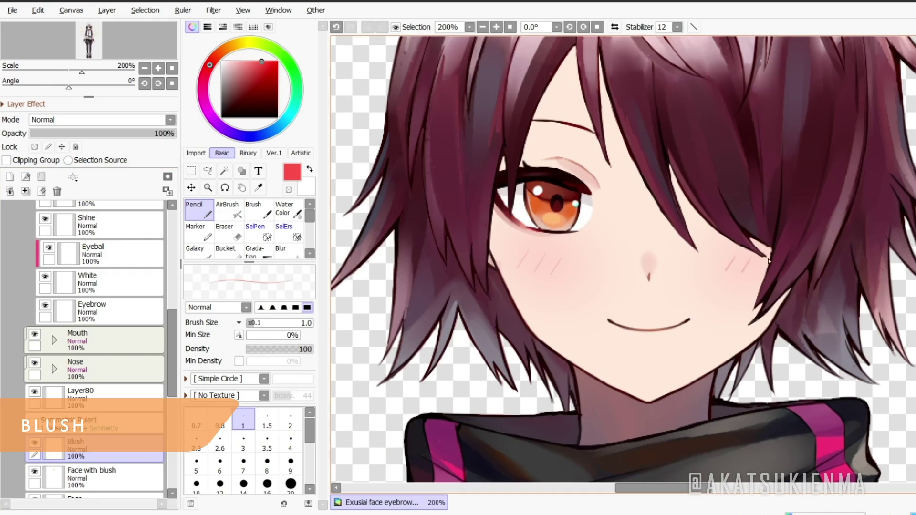
- Examine the Face with blush mesh in isolation with Solo, then restore the normal view and deselect the mesh
{"action": "scroll", "coordinate": [542, 286], "scroll_direction": "down", "scroll_amount": 3}
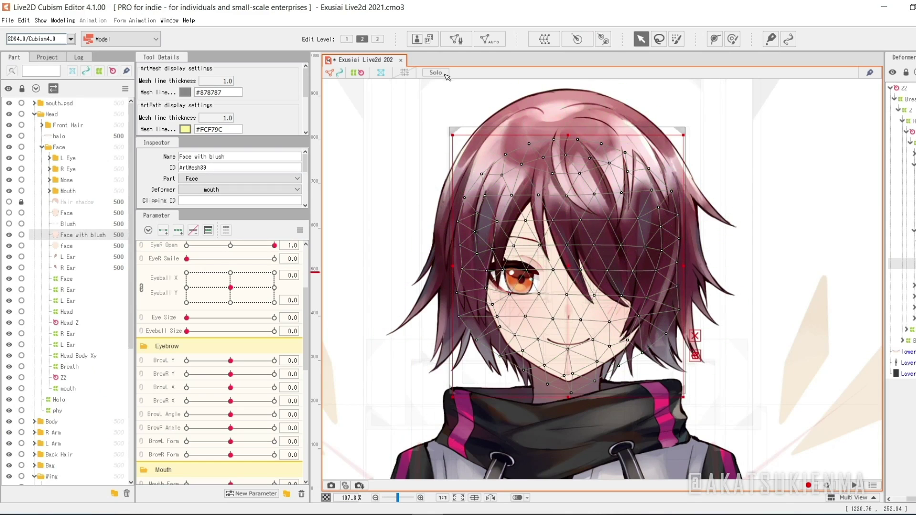
{"action": "left_click", "coordinate": [445, 75]}
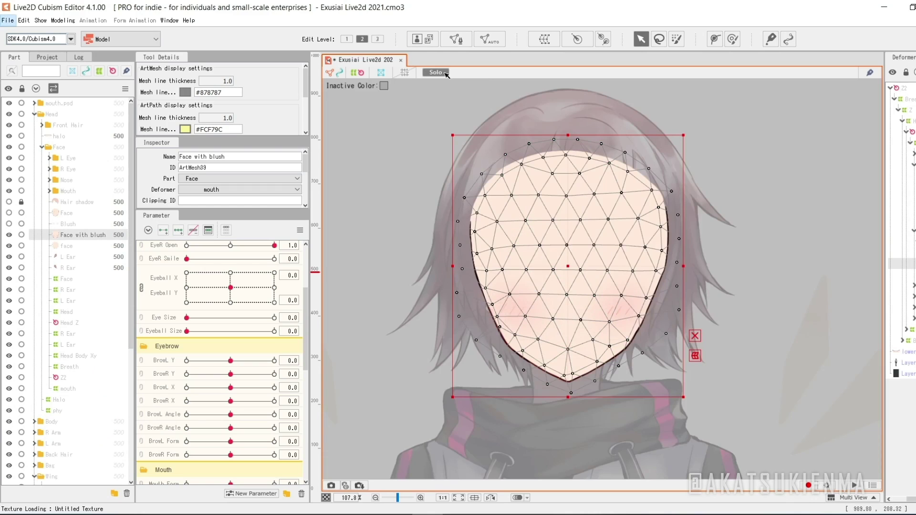
{"action": "left_click", "coordinate": [445, 72]}
{"action": "left_click", "coordinate": [402, 118]}
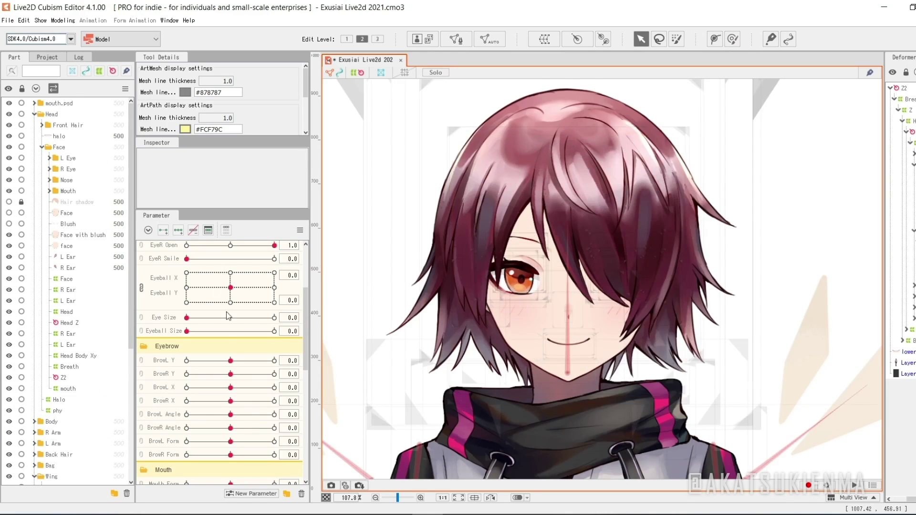
- Preview the Face with blush mesh at head Angle X 30 and Angle Y 30, checking it both normally and in Solo view
{"action": "scroll", "coordinate": [226, 311], "scroll_direction": "up", "scroll_amount": 3}
{"action": "left_click_drag", "start_coordinate": [222, 275], "coordinate": [332, 251]}
{"action": "scroll", "coordinate": [572, 311], "scroll_direction": "up", "scroll_amount": 3}
{"action": "left_click", "coordinate": [537, 306]}
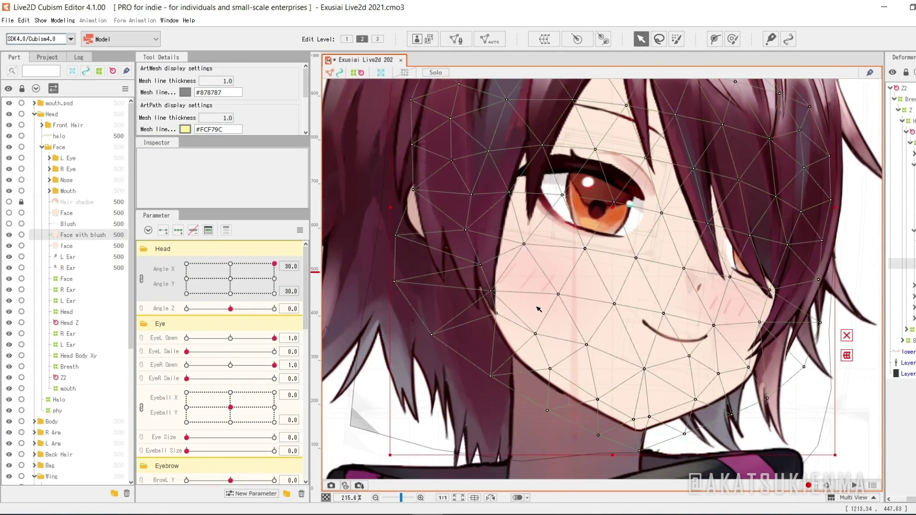
{"action": "scroll", "coordinate": [534, 305], "scroll_direction": "down", "scroll_amount": 2}
{"action": "left_click", "coordinate": [427, 73]}
{"action": "left_click", "coordinate": [836, 239]}
{"action": "left_click_drag", "start_coordinate": [274, 264], "coordinate": [334, 256]}
{"action": "left_click", "coordinate": [436, 73]}
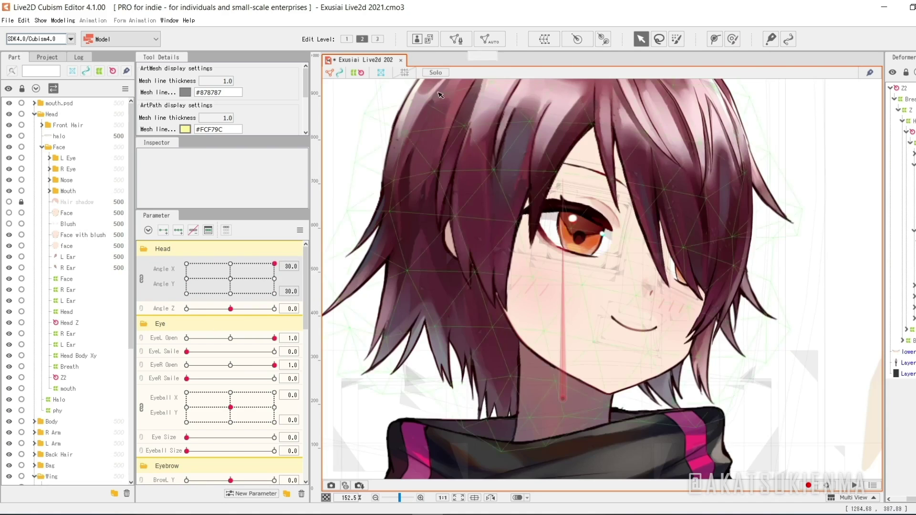
- Select the separate Blush mesh, try shifting it off the cheeks, and examine it in Solo before restoring the normal view
{"action": "mouse_move", "coordinate": [288, 262]}
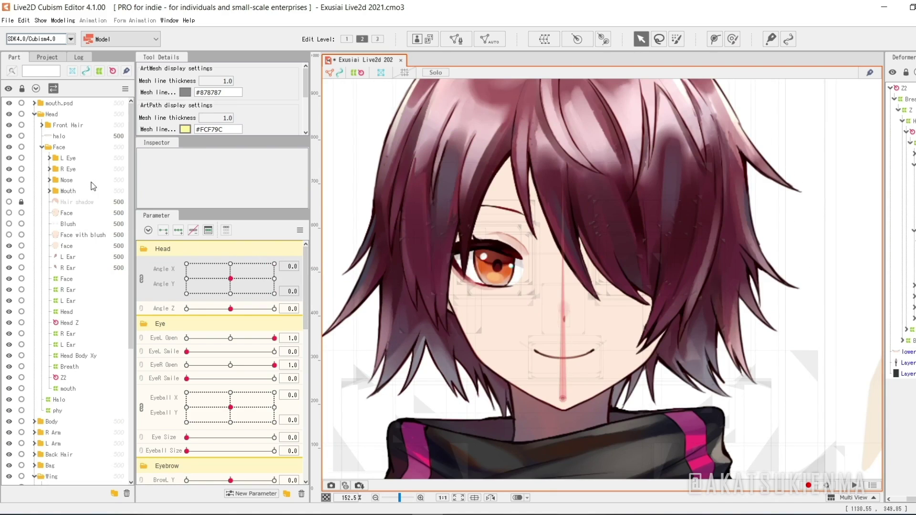
{"action": "left_click", "coordinate": [566, 308]}
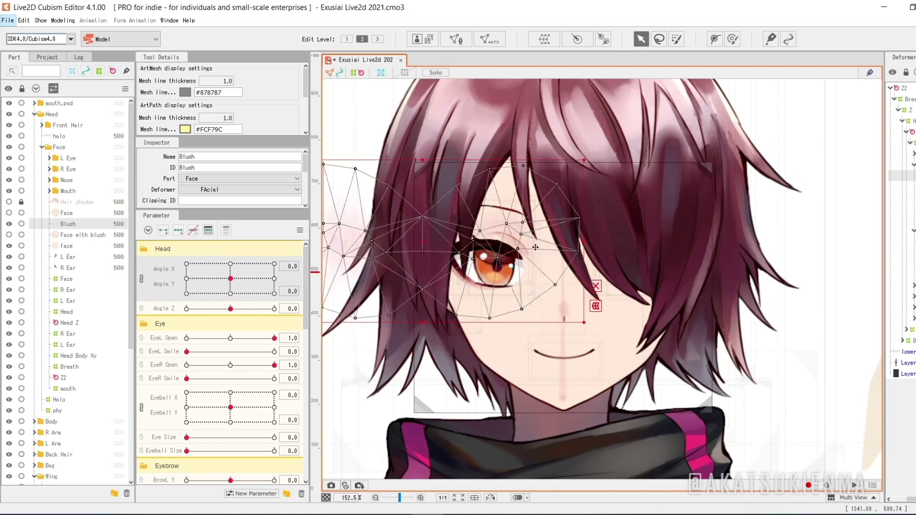
{"action": "left_click", "coordinate": [432, 84]}
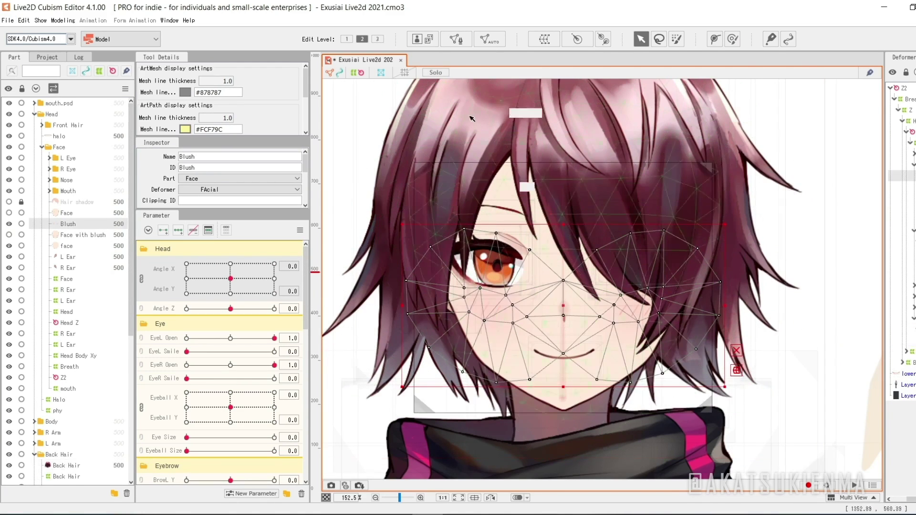
{"action": "left_click", "coordinate": [436, 72]}
{"action": "left_click", "coordinate": [607, 197]}
{"action": "left_click", "coordinate": [553, 318]}
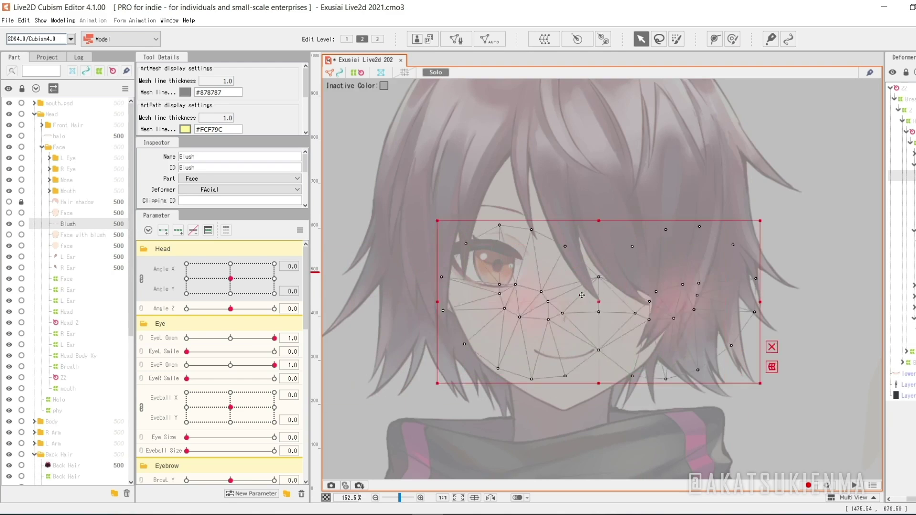
{"action": "left_click", "coordinate": [435, 72]}
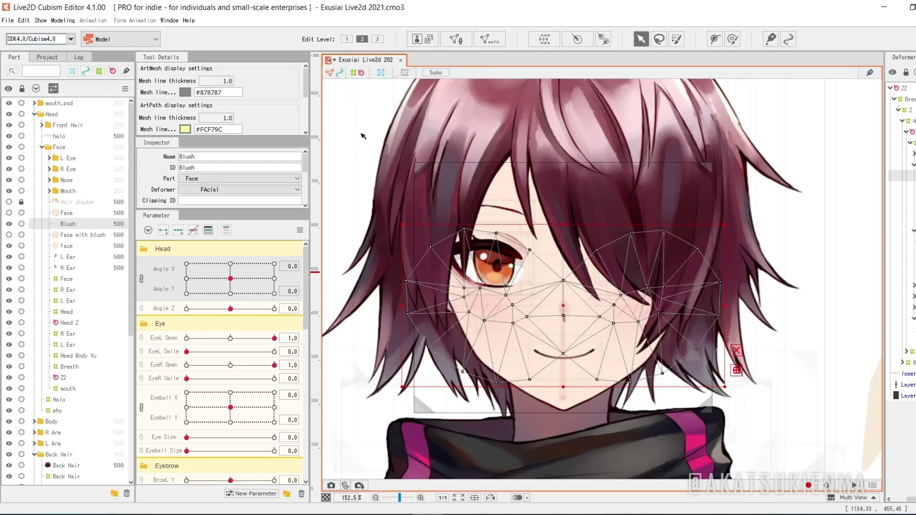
- Deselect the Blush mesh and preview the separate blush on the face by turning the head's Angle X
{"action": "left_click", "coordinate": [353, 140]}
{"action": "mouse_move", "coordinate": [230, 279]}
{"action": "left_mouse_down"}
{"action": "mouse_move", "coordinate": [256, 256]}
{"action": "mouse_move", "coordinate": [281, 254]}
{"action": "mouse_move", "coordinate": [218, 261]}
{"action": "mouse_move", "coordinate": [156, 309]}
{"action": "mouse_move", "coordinate": [200, 287]}
{"action": "mouse_move", "coordinate": [247, 282]}
{"action": "mouse_move", "coordinate": [207, 272]}
{"action": "mouse_move", "coordinate": [219, 278]}
{"action": "left_mouse_up"}
{"action": "left_click", "coordinate": [549, 274]}
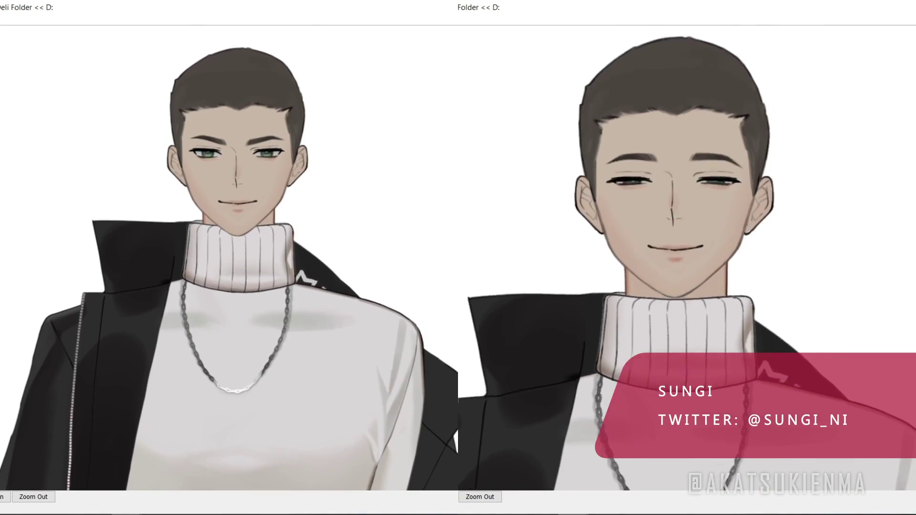